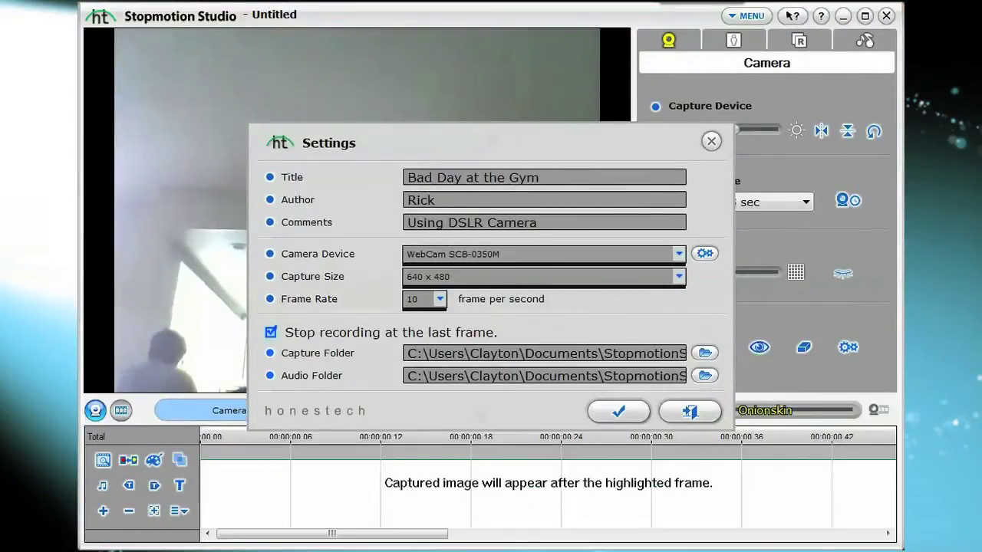
# Step: Fill in the title 'Bad Day at the Gym', the author field and the 'Using DSLR Camera' comment
pyautogui.moveTo(558, 177); pyautogui.dragTo(373, 160)
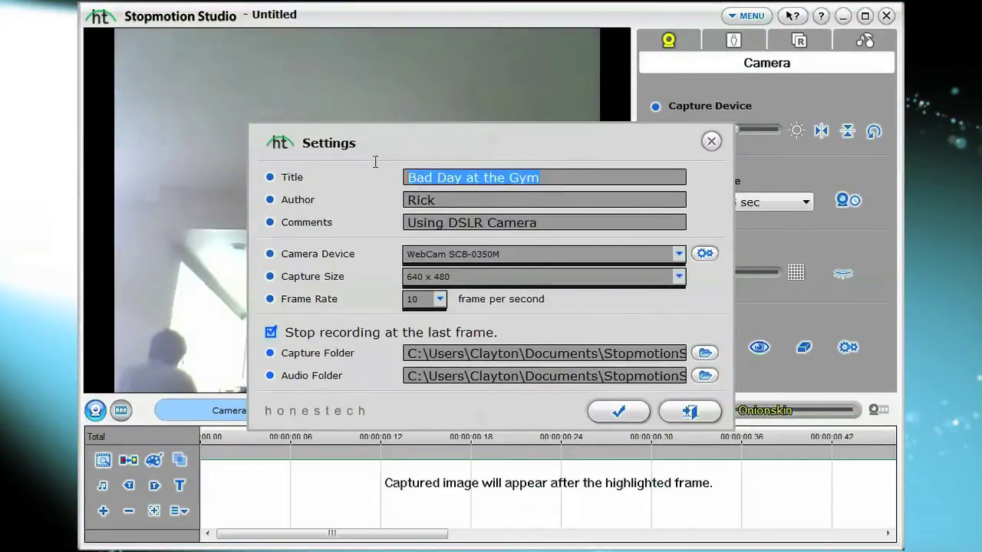
pyautogui.moveTo(537, 199); pyautogui.dragTo(383, 191)
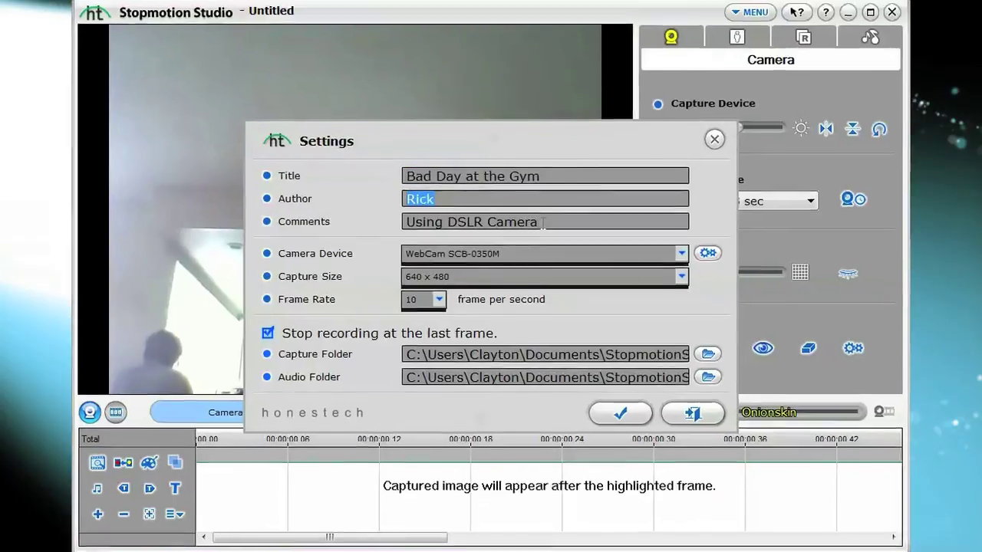
pyautogui.moveTo(541, 223); pyautogui.dragTo(355, 211)
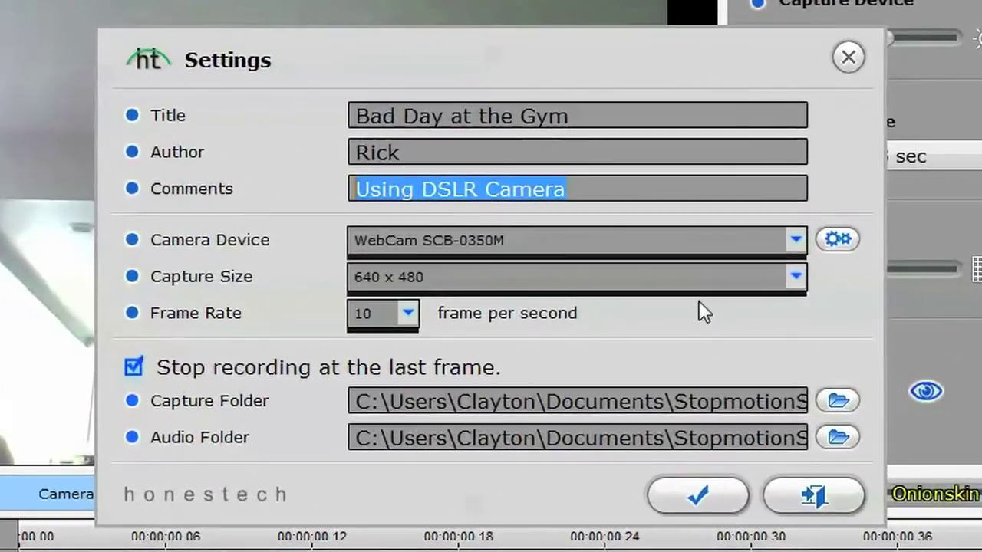
pyautogui.click(817, 252)
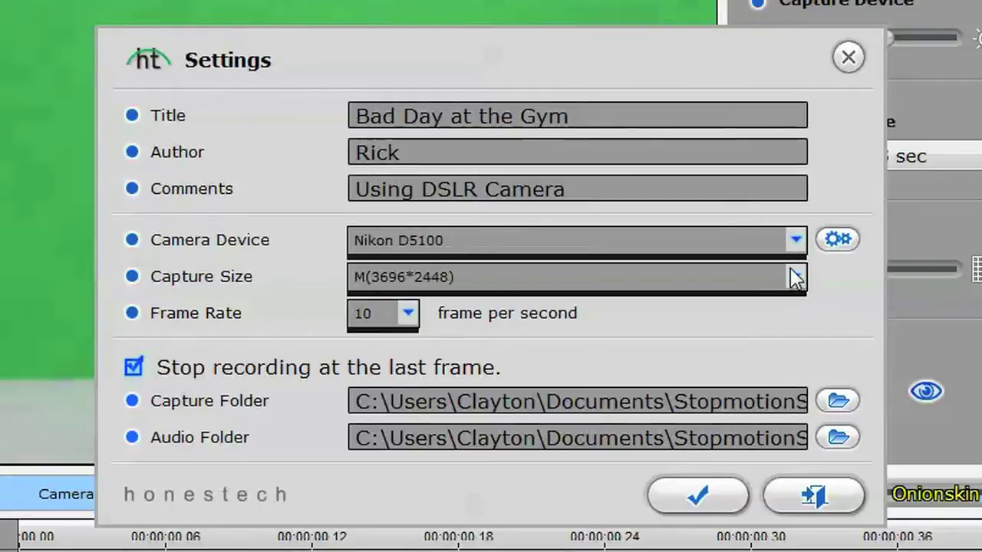
# Step: Keep capture size M(3696*2448) and 10 frames per second, then confirm to return to the live camera
pyautogui.click(795, 276)
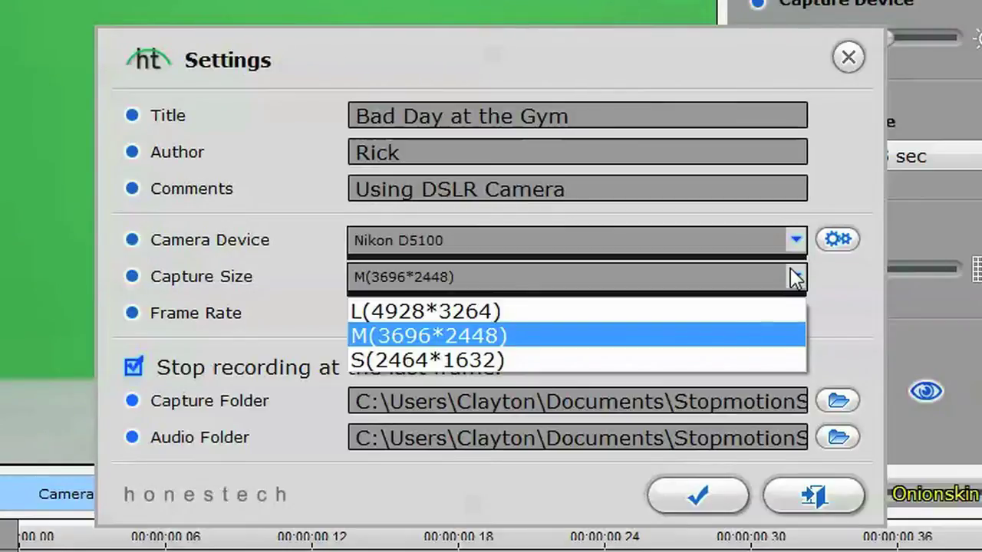
pyautogui.click(795, 277)
pyautogui.click(408, 313)
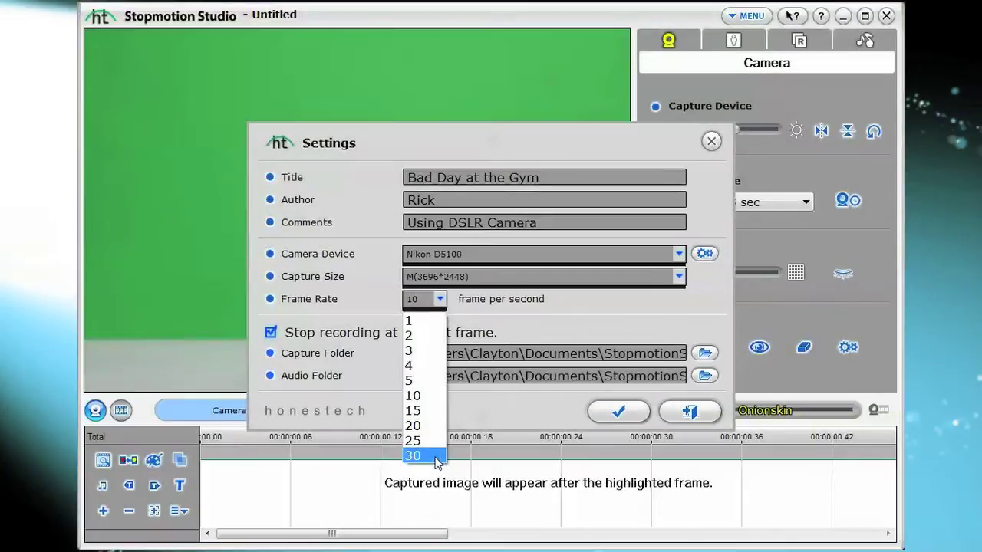
pyautogui.click(423, 396)
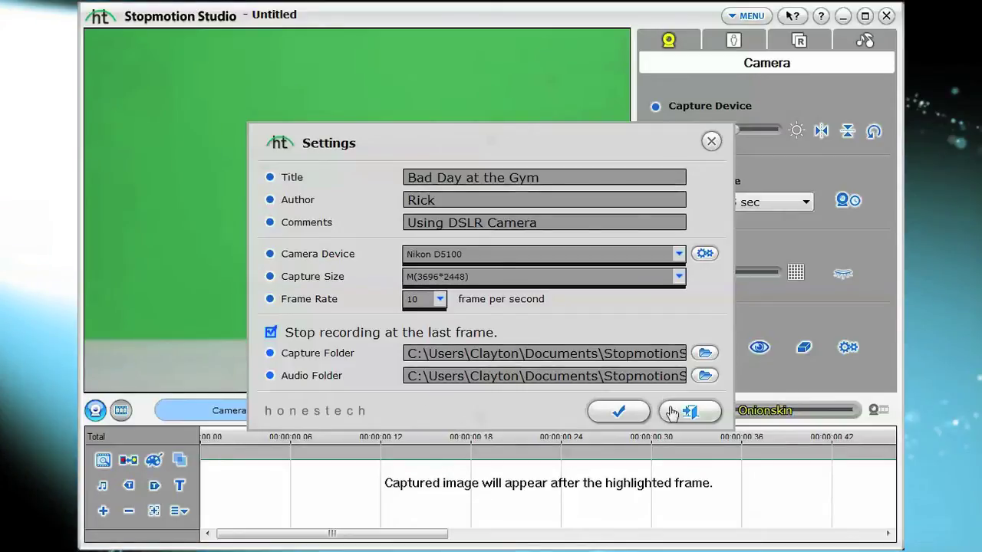
pyautogui.click(628, 413)
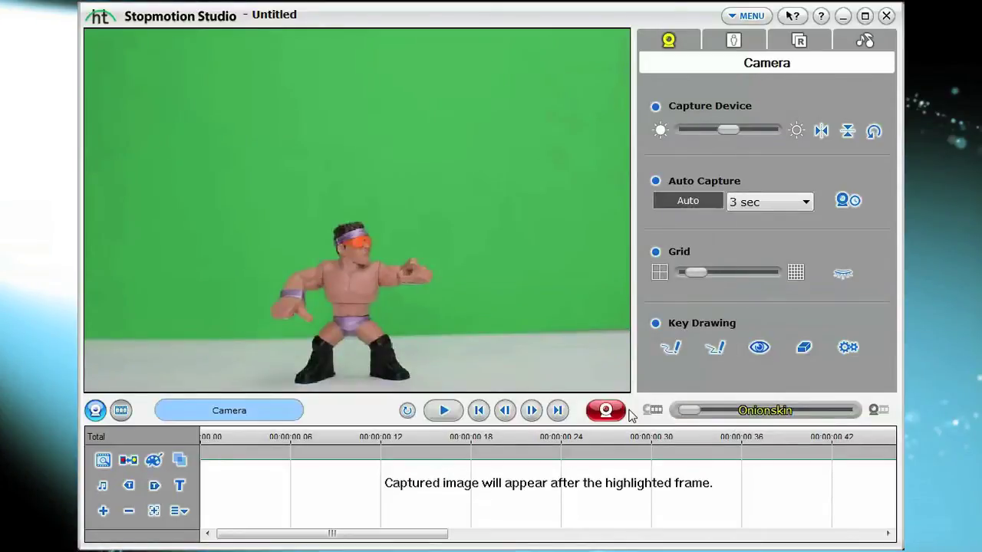
pyautogui.click(750, 17)
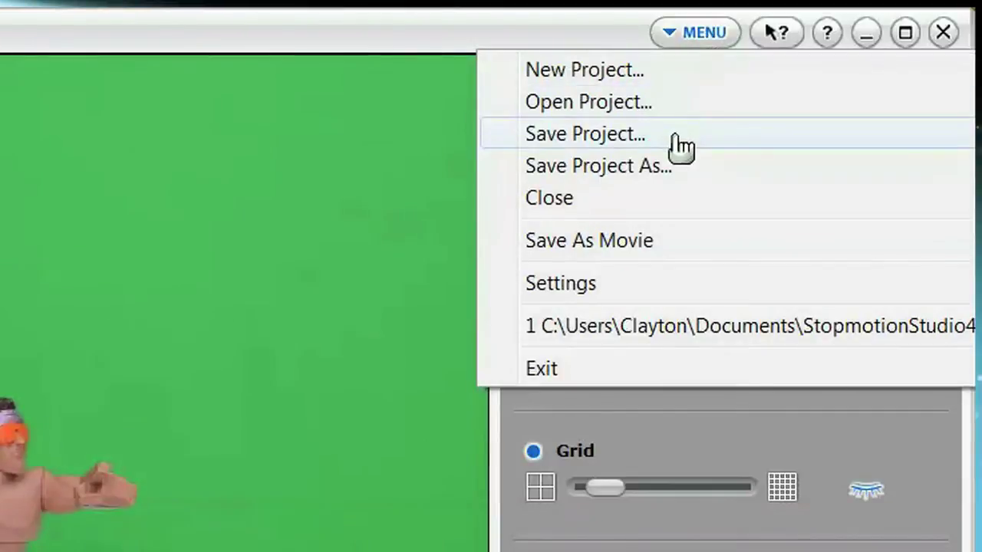
pyautogui.click(673, 74)
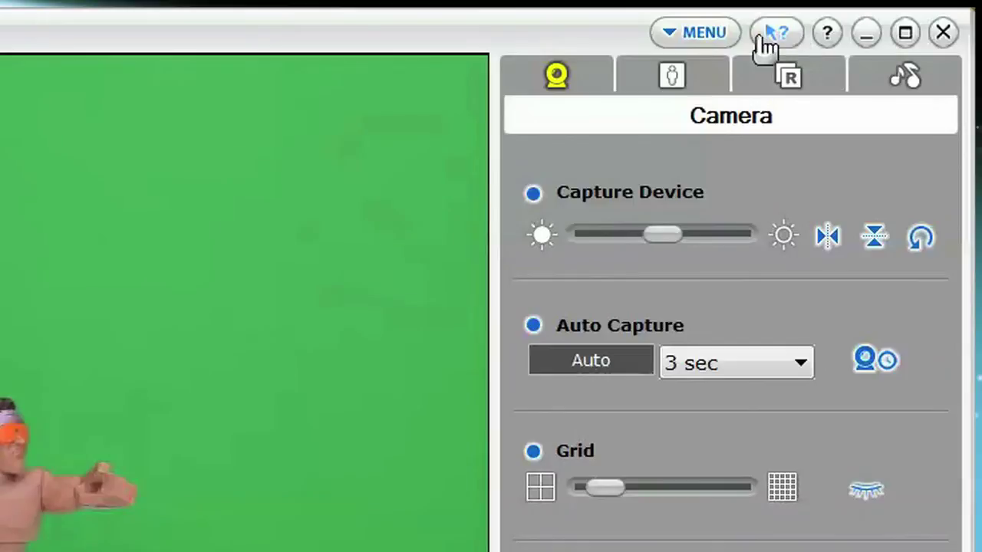
pyautogui.click(766, 34)
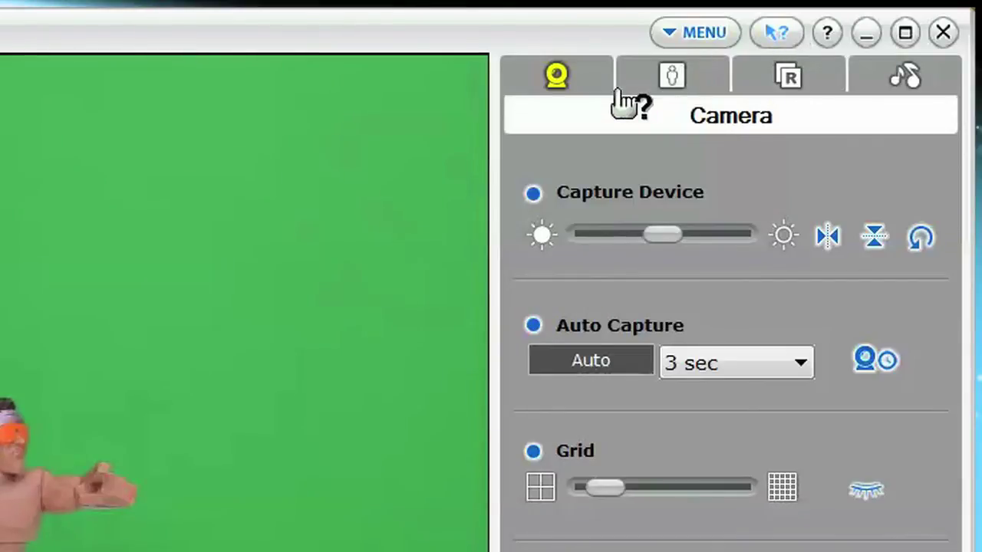
pyautogui.click(558, 80)
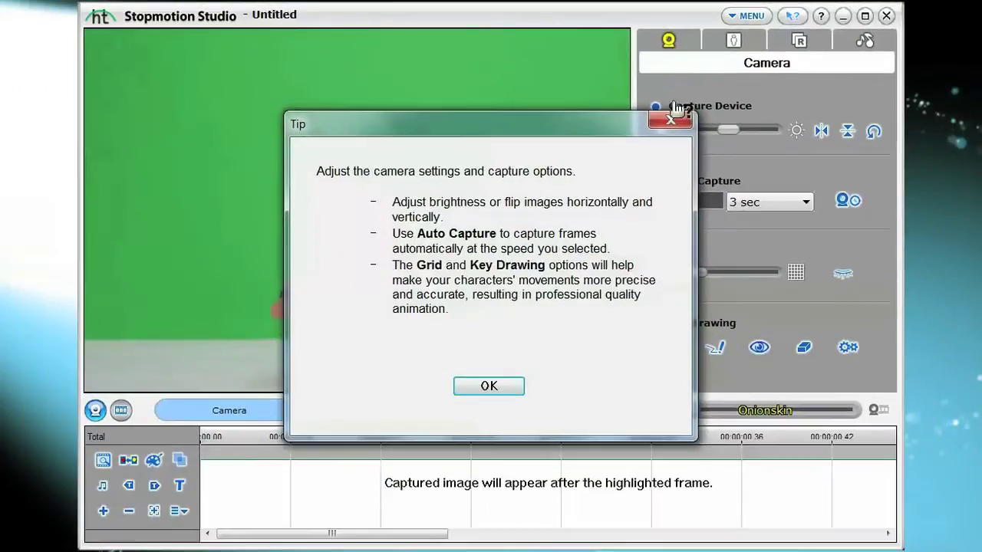
pyautogui.click(673, 117)
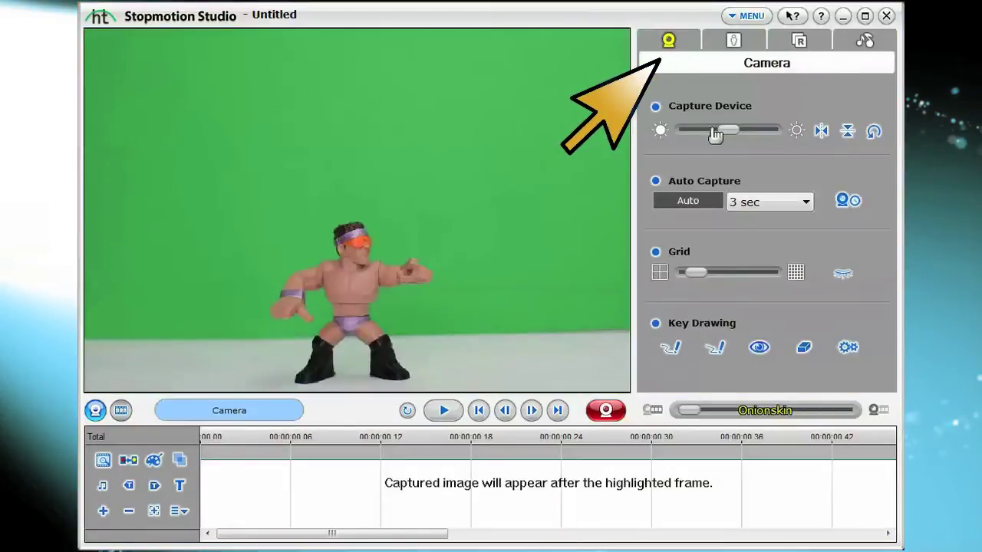
pyautogui.moveTo(727, 134)
pyautogui.mouseDown()
pyautogui.moveTo(748, 132)
pyautogui.moveTo(702, 132)
pyautogui.moveTo(732, 129)
pyautogui.mouseUp()
# Step: Try mirroring and flipping the camera image, then rotate it back upright
pyautogui.click(820, 130)
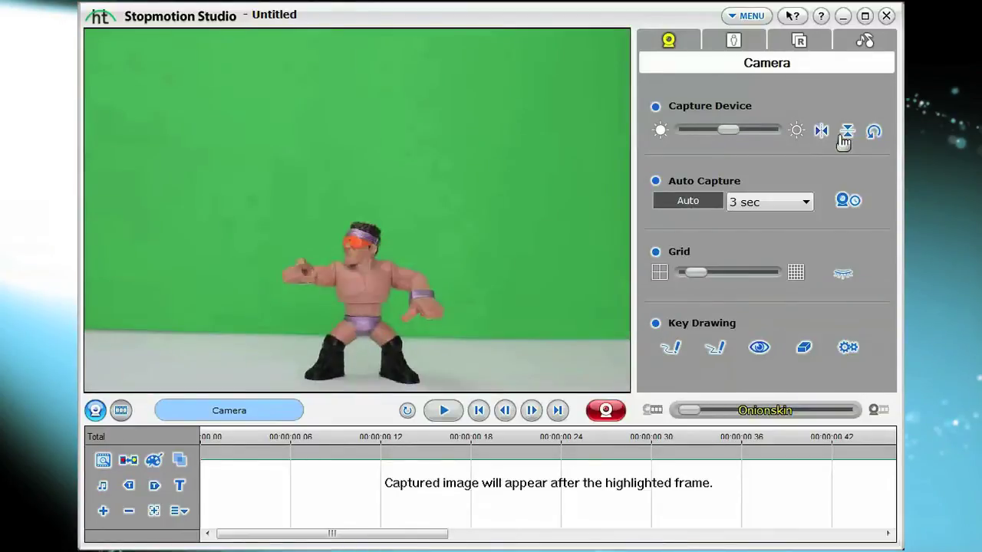
pyautogui.click(847, 132)
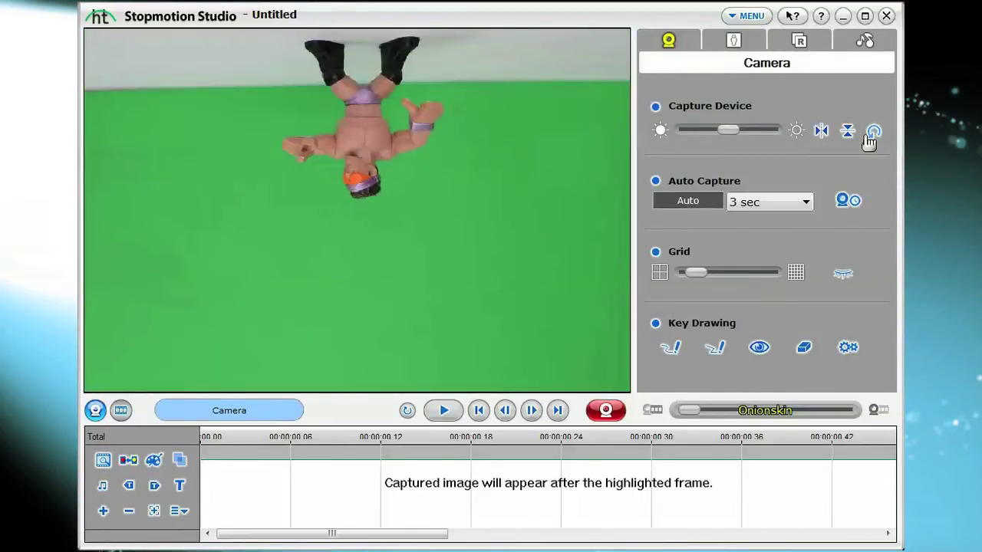
pyautogui.click(873, 132)
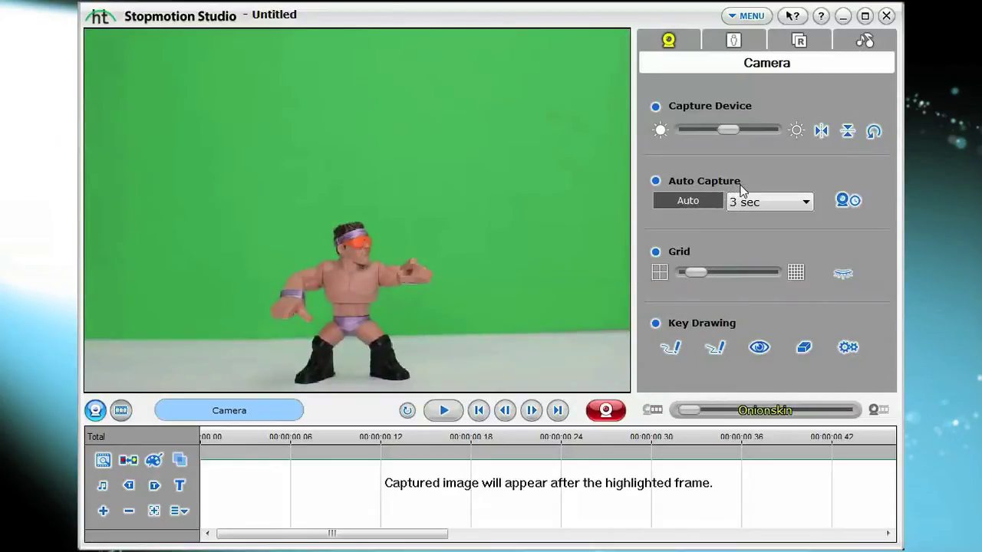
# Step: Auto-capture the first wrestler frame at a 5 sec interval and turn on the preview grid
pyautogui.click(755, 204)
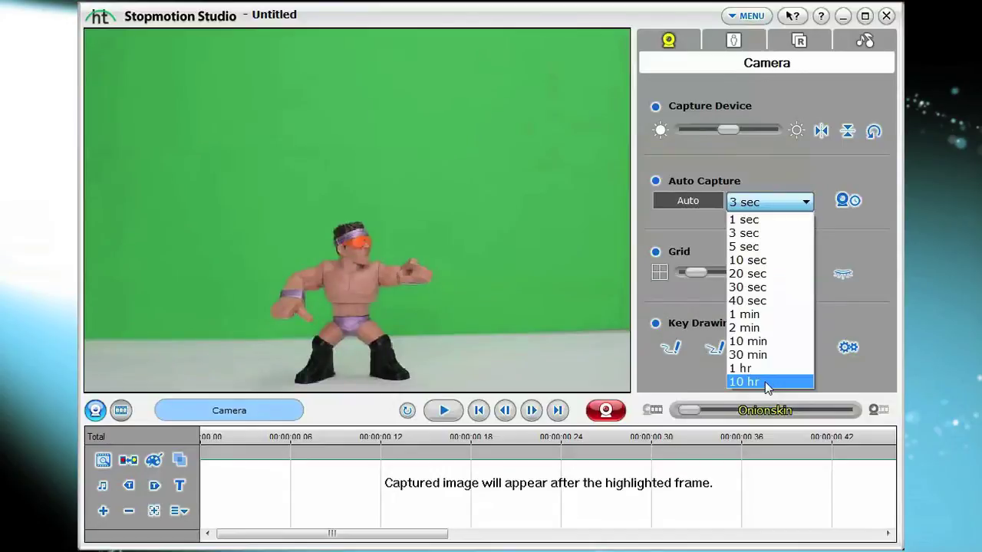
pyautogui.click(783, 252)
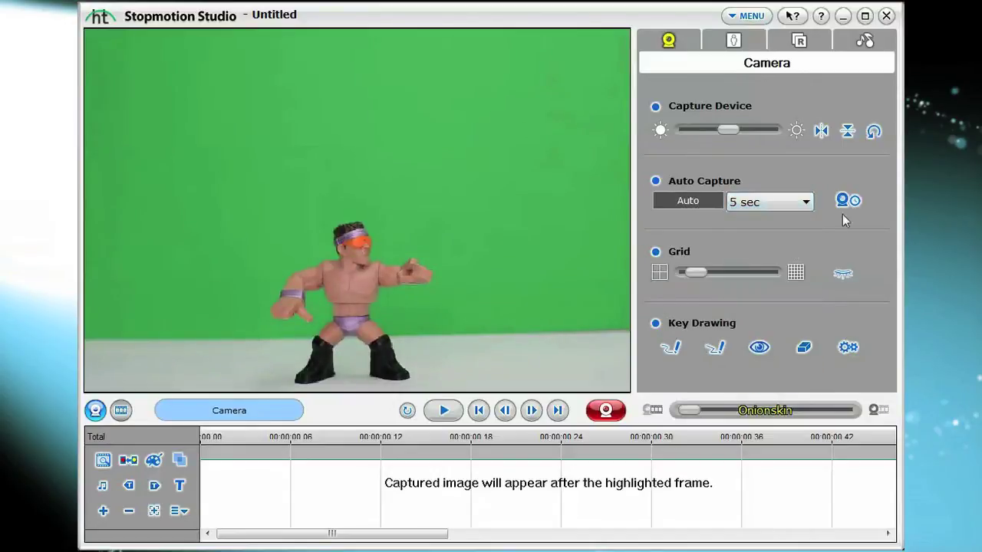
pyautogui.click(847, 201)
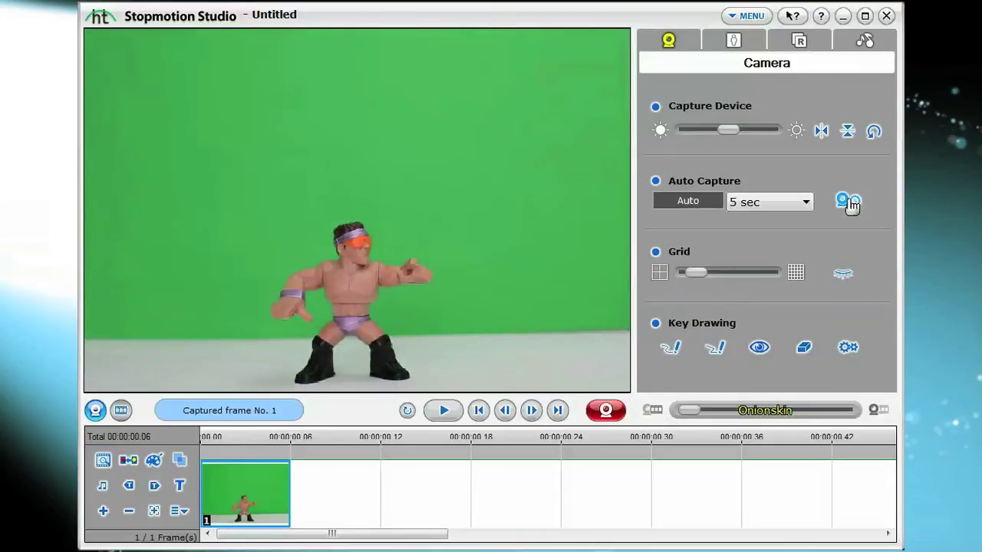
pyautogui.click(697, 277)
# Step: Make the grid denser with smaller cells and toggle its visibility off and on
pyautogui.moveTo(698, 279); pyautogui.dragTo(721, 279)
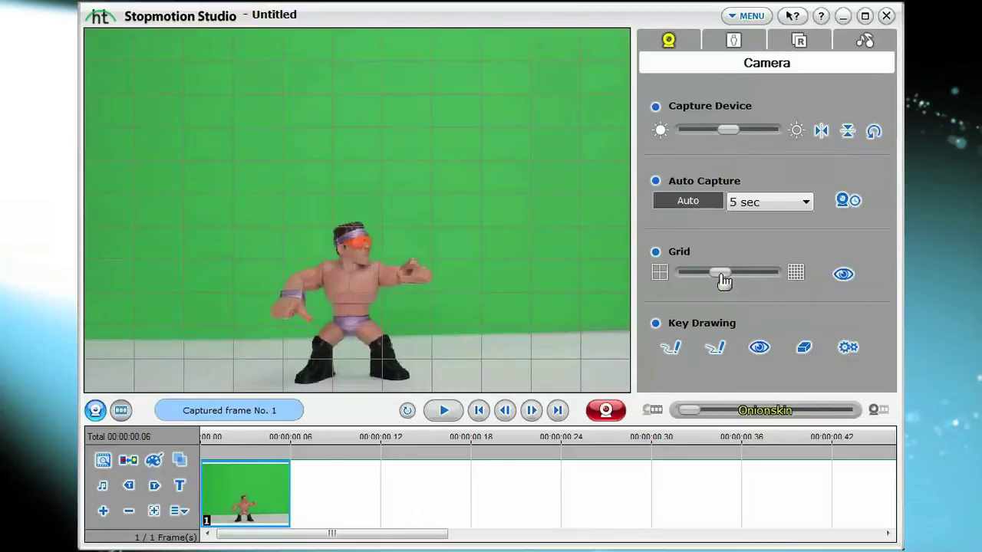
pyautogui.click(844, 276)
pyautogui.click(844, 276)
# Step: Draw two freehand guide strokes over the wrestler's arm and chest
pyautogui.click(675, 351)
pyautogui.moveTo(374, 272); pyautogui.dragTo(431, 276)
pyautogui.moveTo(378, 268); pyautogui.dragTo(428, 249)
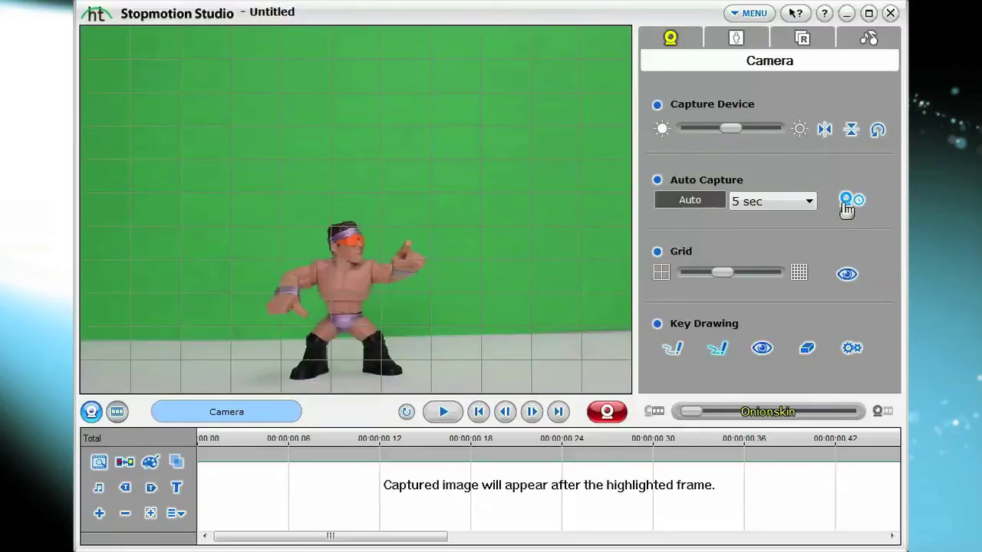
# Step: Capture six more frames of the posing wrestler
pyautogui.click(610, 412)
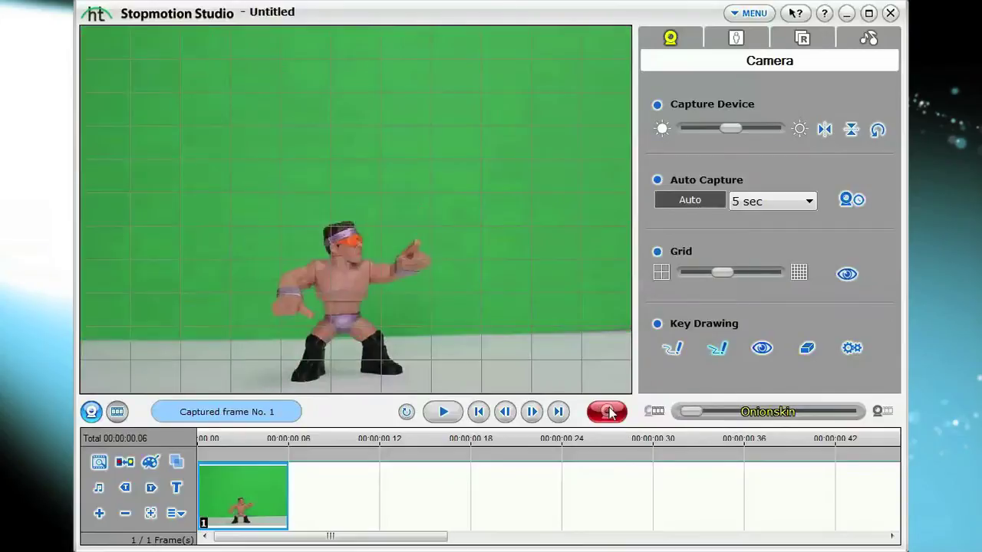
pyautogui.click(607, 412)
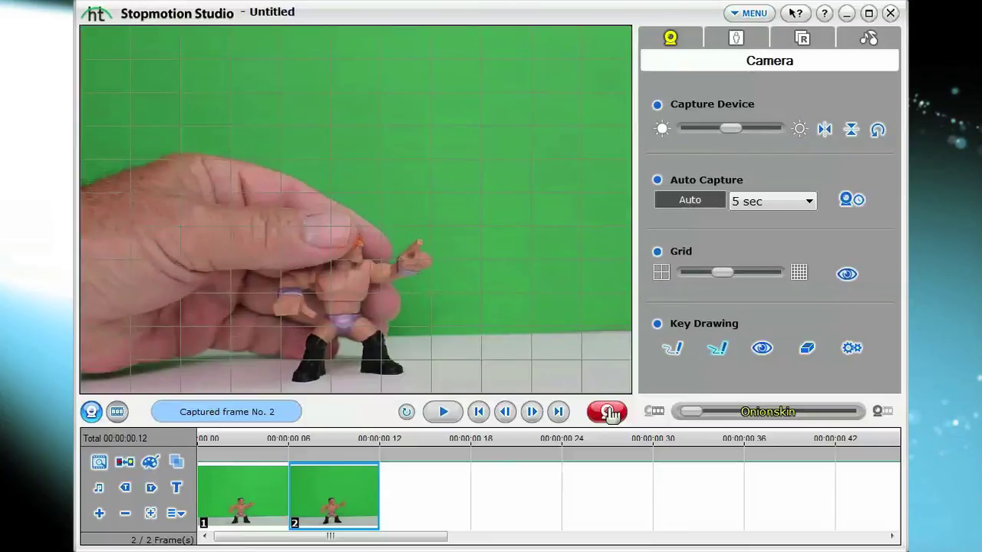
pyautogui.click(607, 413)
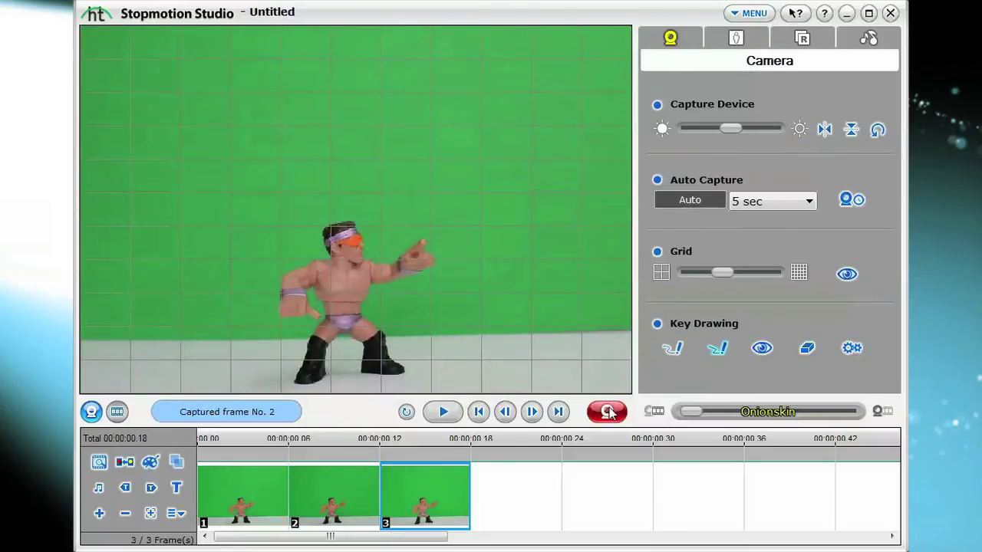
pyautogui.click(607, 413)
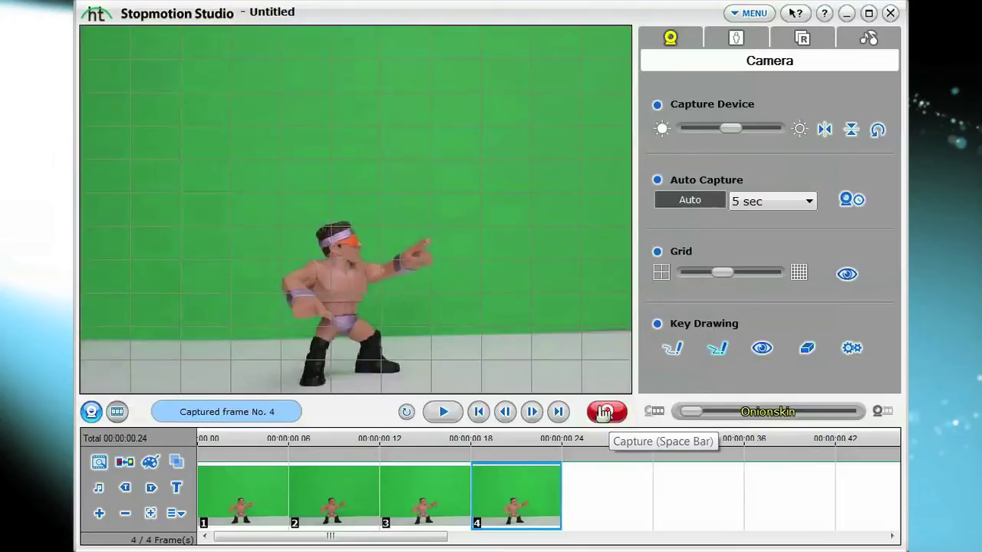
pyautogui.click(607, 413)
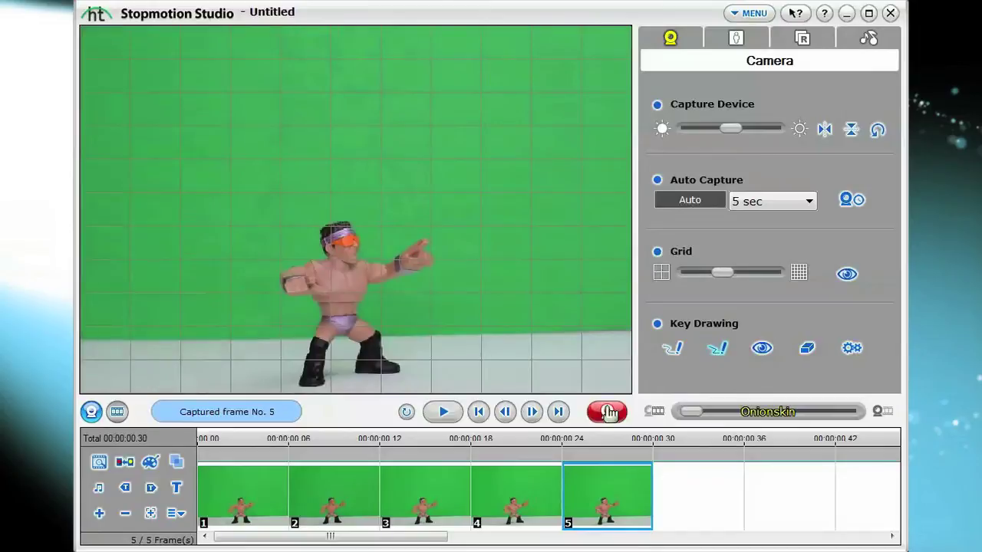
pyautogui.click(608, 413)
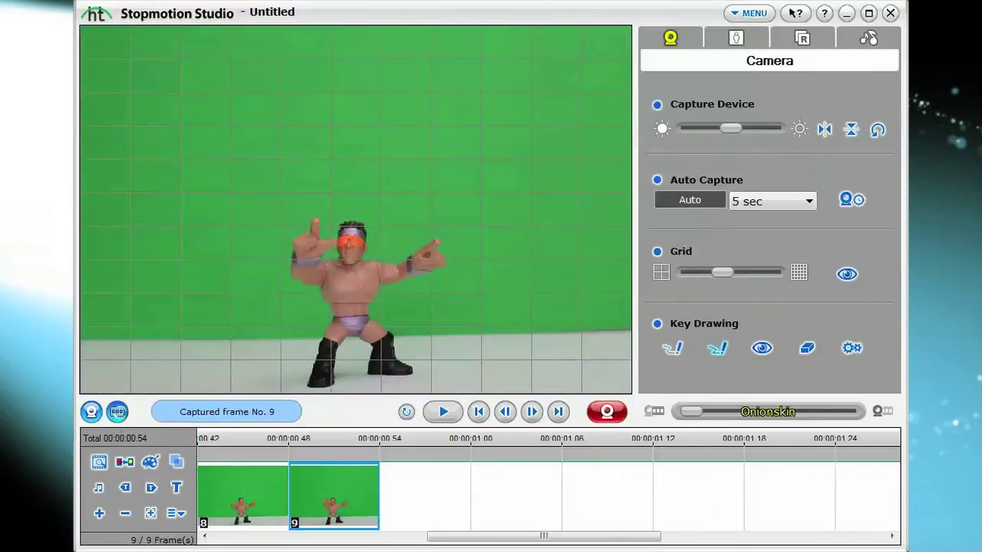
# Step: Switch to preview mode and play back the captured frames
pyautogui.click(117, 411)
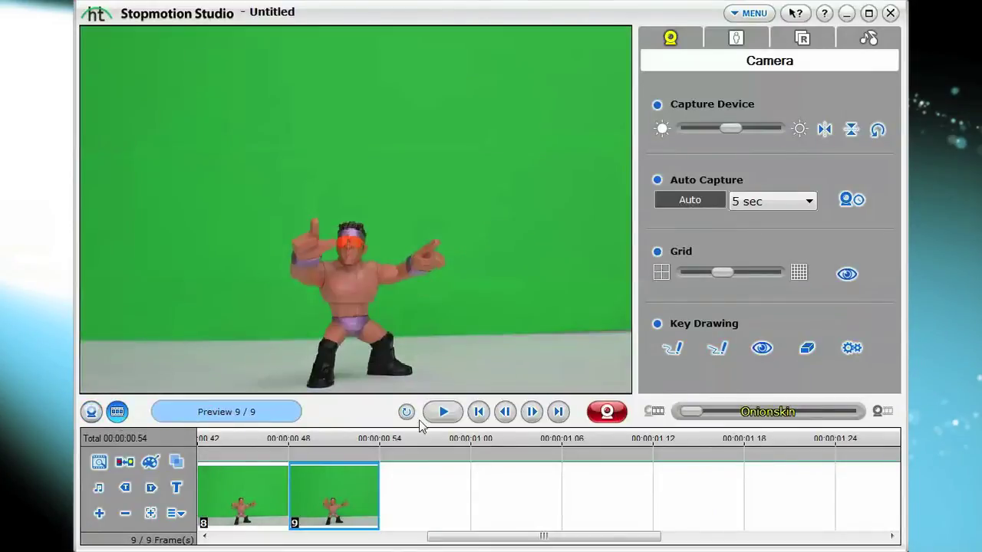
pyautogui.click(441, 415)
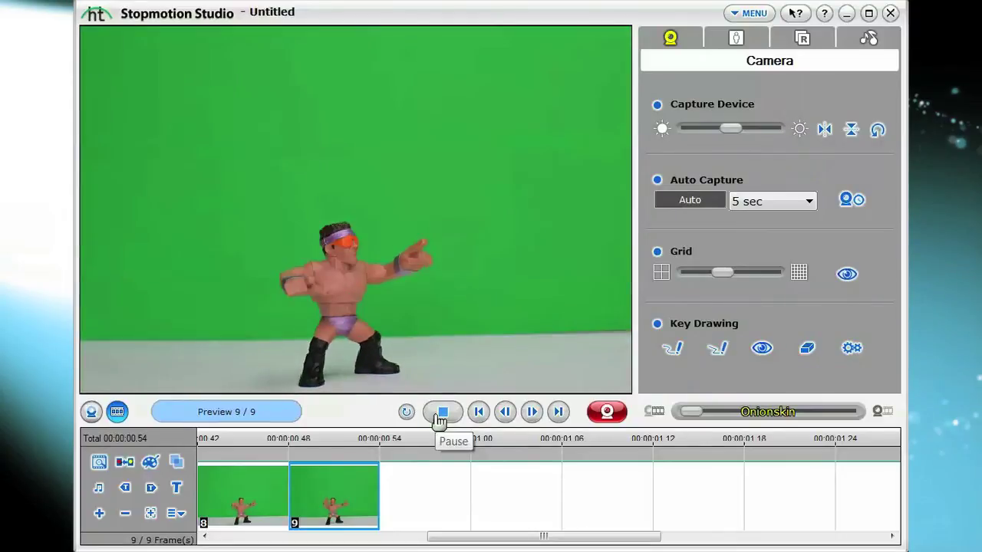
pyautogui.moveTo(470, 537); pyautogui.dragTo(233, 531)
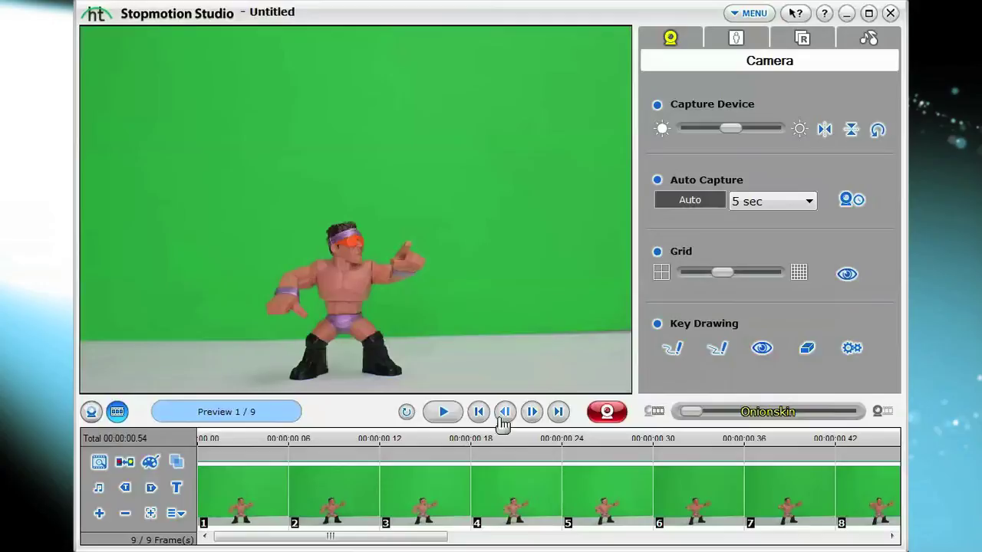
# Step: Step forward one frame, then open the full storyboard and select frame 9
pyautogui.click(532, 412)
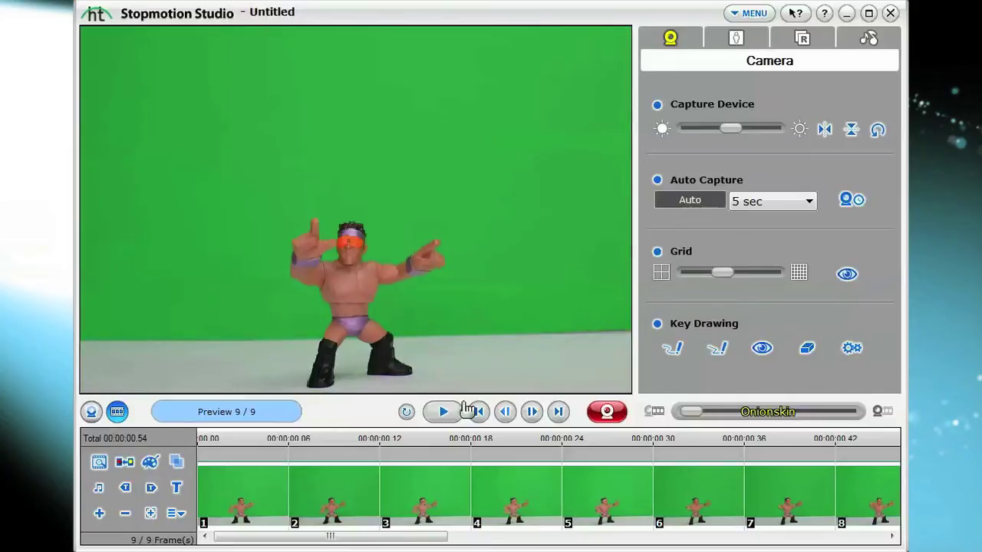
pyautogui.click(100, 464)
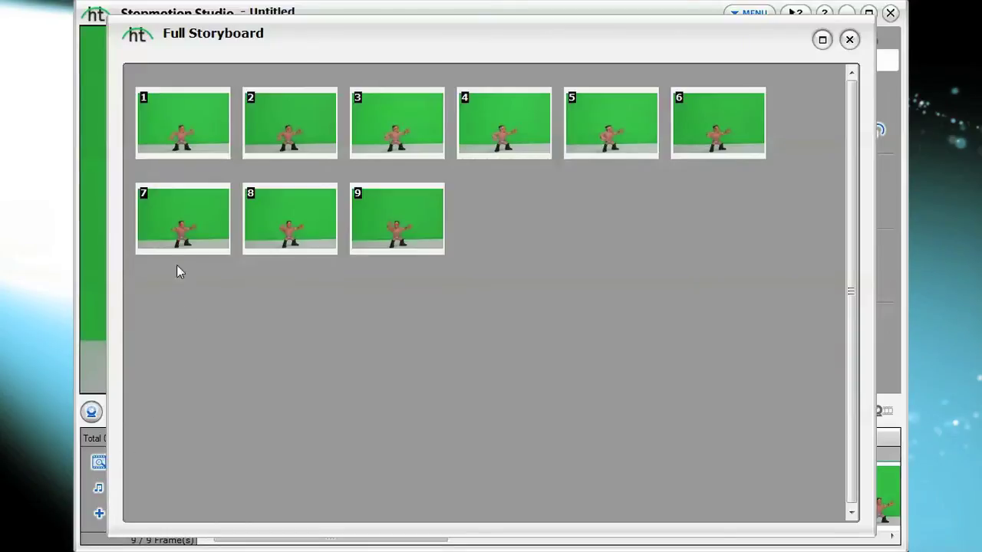
pyautogui.click(173, 134)
pyautogui.click(495, 261)
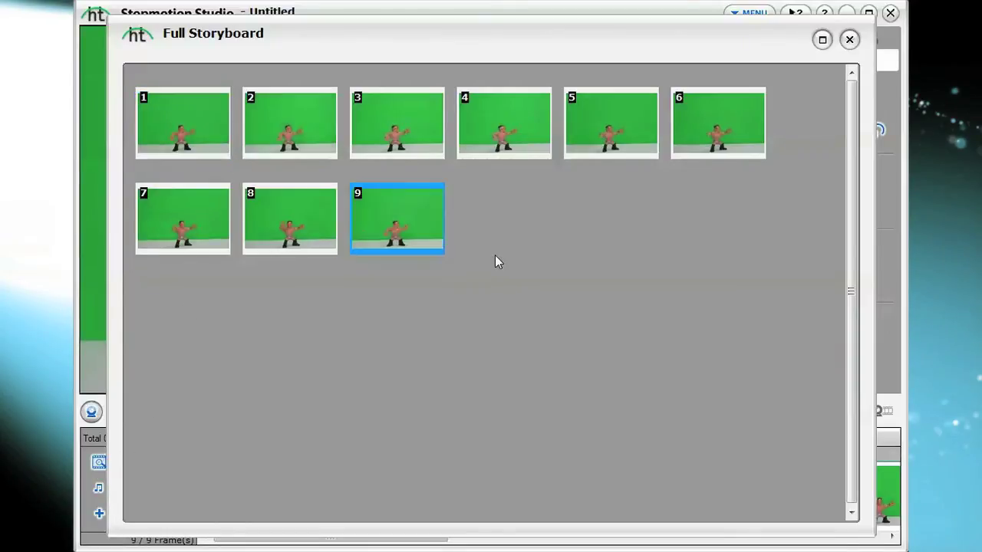
# Step: Move frames 2 and 3 earlier in the storyboard, then capture a new frame
pyautogui.moveTo(313, 126); pyautogui.dragTo(230, 123)
pyautogui.moveTo(373, 131); pyautogui.dragTo(243, 124)
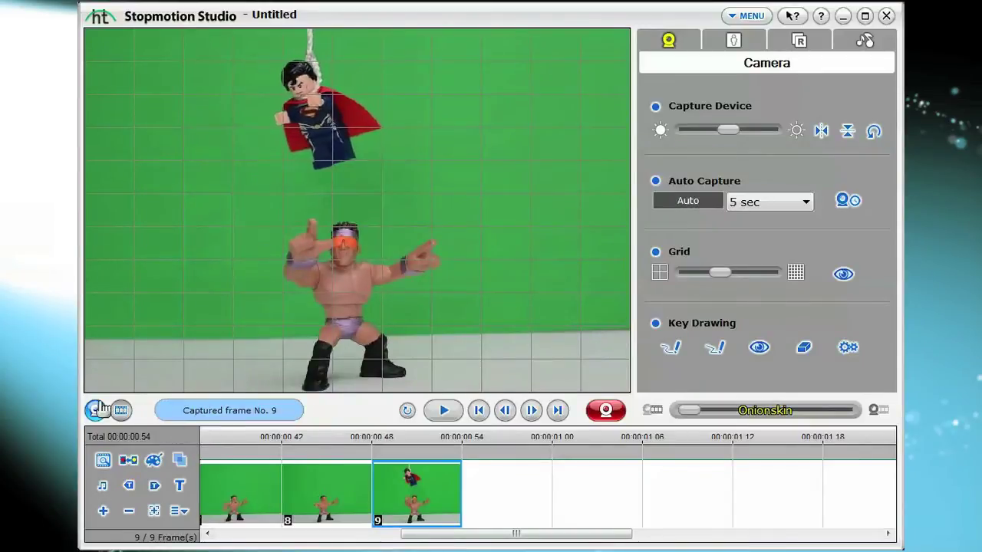
pyautogui.click(600, 411)
# Step: Capture a clean reference frame, paint Superman's string out of frame 9 from it, and save
pyautogui.click(597, 414)
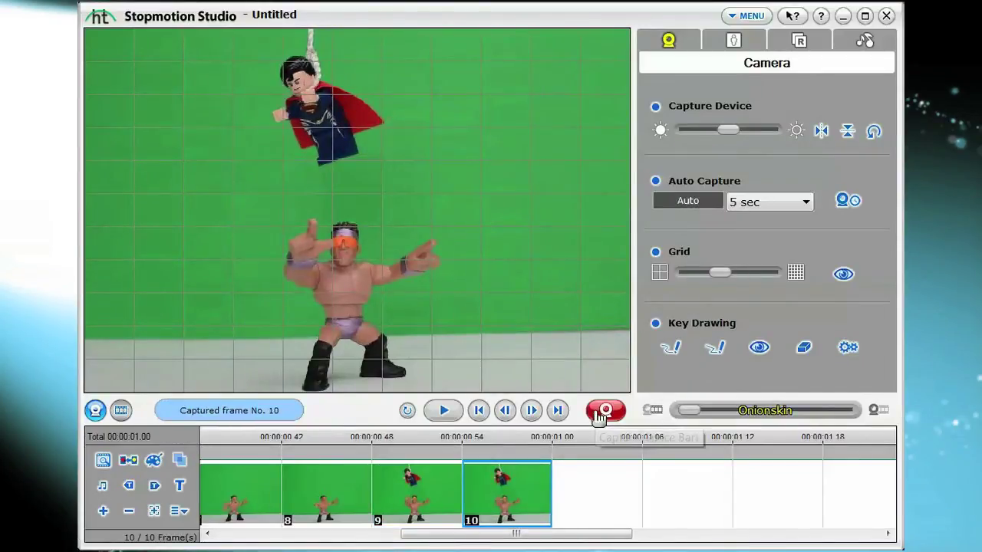
pyautogui.click(126, 465)
pyautogui.click(875, 464)
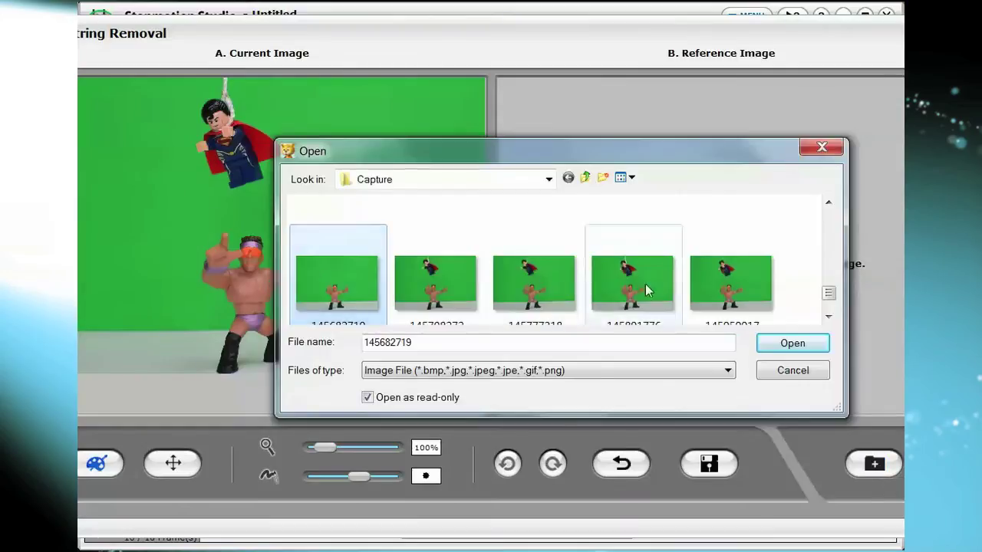
pyautogui.click(790, 343)
pyautogui.click(105, 466)
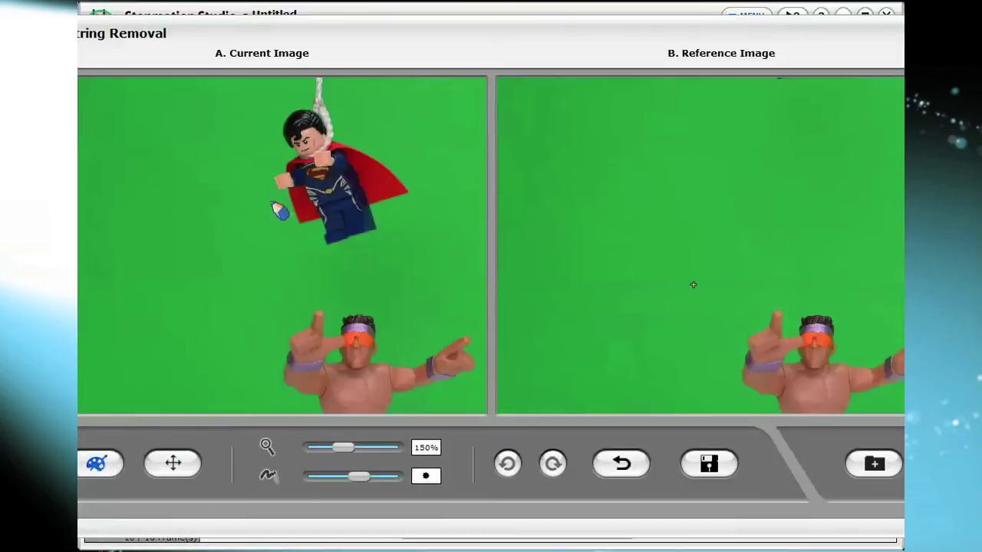
pyautogui.moveTo(320, 92)
pyautogui.mouseDown()
pyautogui.moveTo(304, 73)
pyautogui.moveTo(334, 91)
pyautogui.moveTo(314, 99)
pyautogui.moveTo(335, 134)
pyautogui.mouseUp()
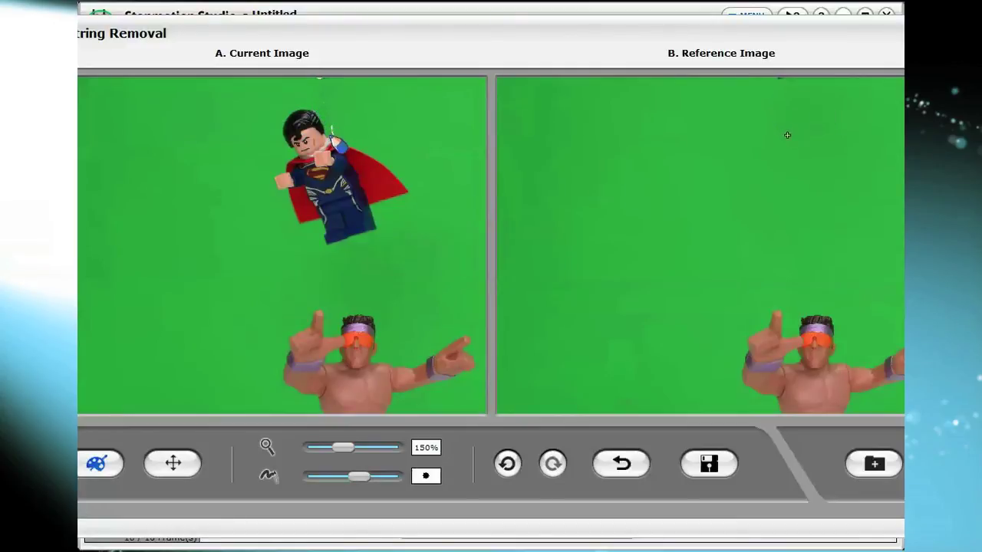
pyautogui.click(707, 464)
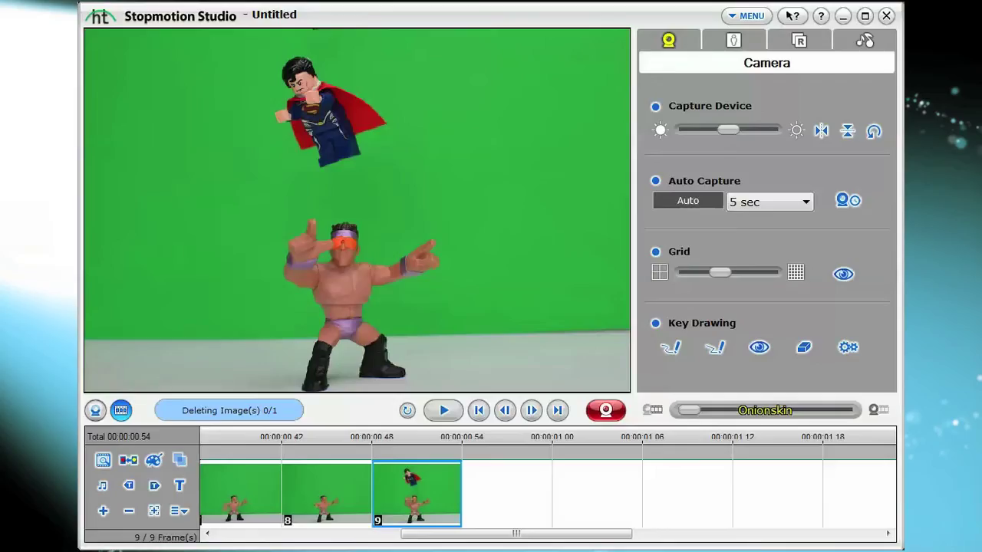
# Step: In the Image Editor, eyedrop the cape's red and spray red specks beside Superman's cape
pyautogui.click(156, 459)
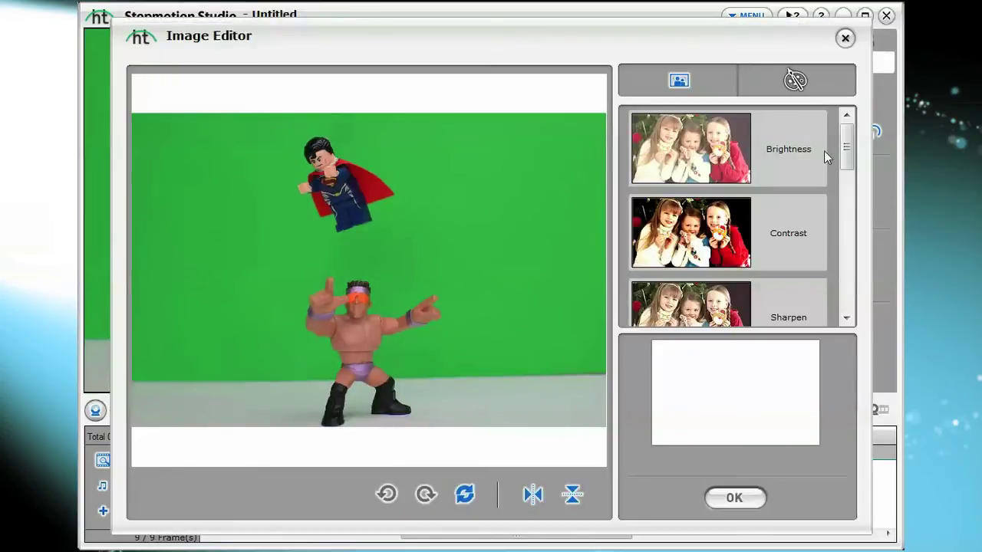
pyautogui.moveTo(847, 147); pyautogui.dragTo(849, 239)
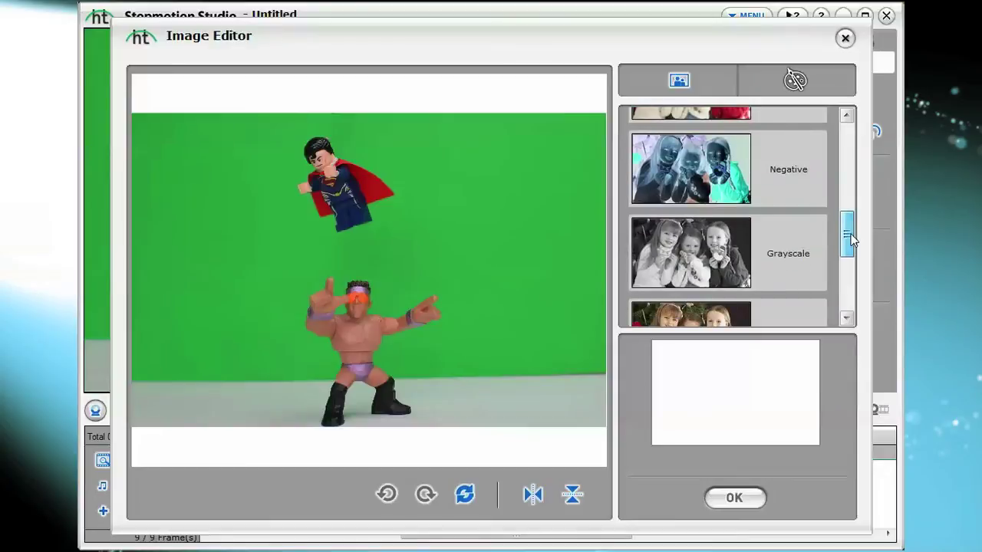
pyautogui.click(811, 83)
pyautogui.click(768, 154)
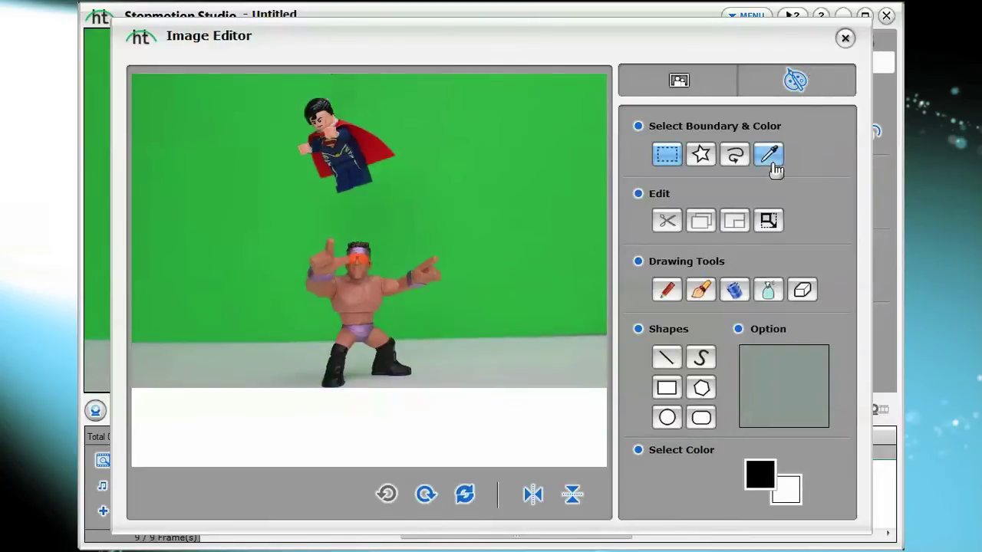
pyautogui.click(380, 148)
pyautogui.click(414, 172)
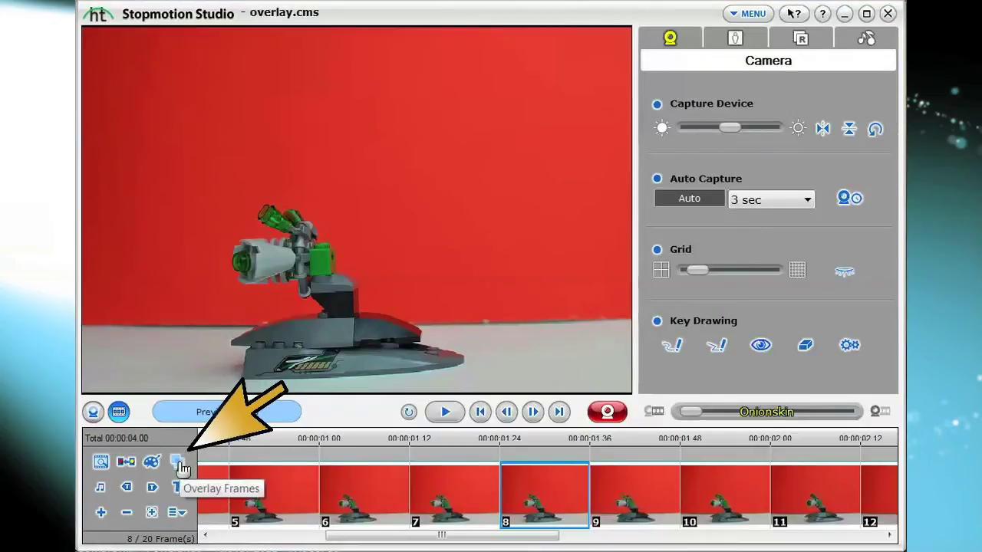
# Step: Select frames 6 through 8 of the overlay.cms tank clip and overlay them together
pyautogui.click(346, 499)
pyautogui.click(443, 505)
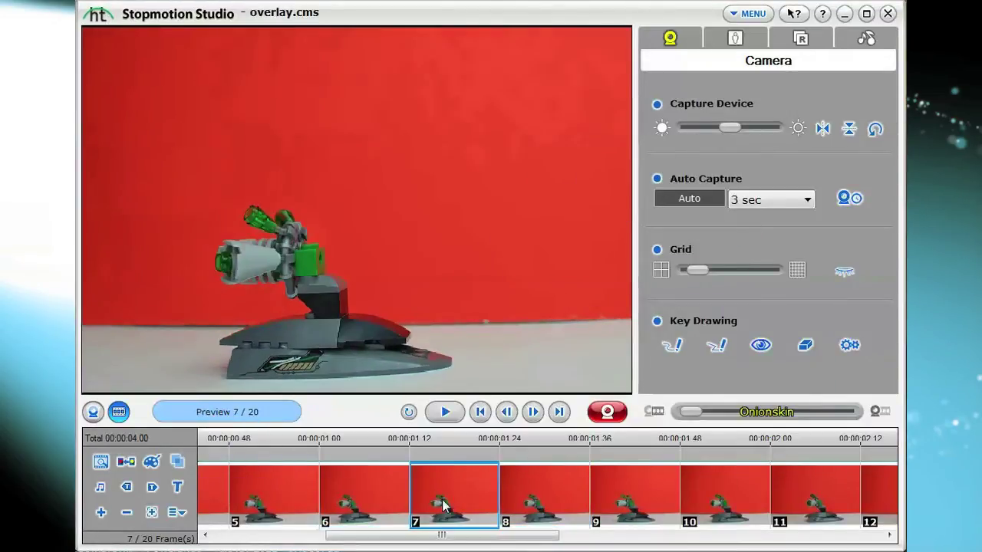
pyautogui.click(534, 506)
pyautogui.keyDown('shift'); pyautogui.click(360, 487); pyautogui.keyUp('shift')
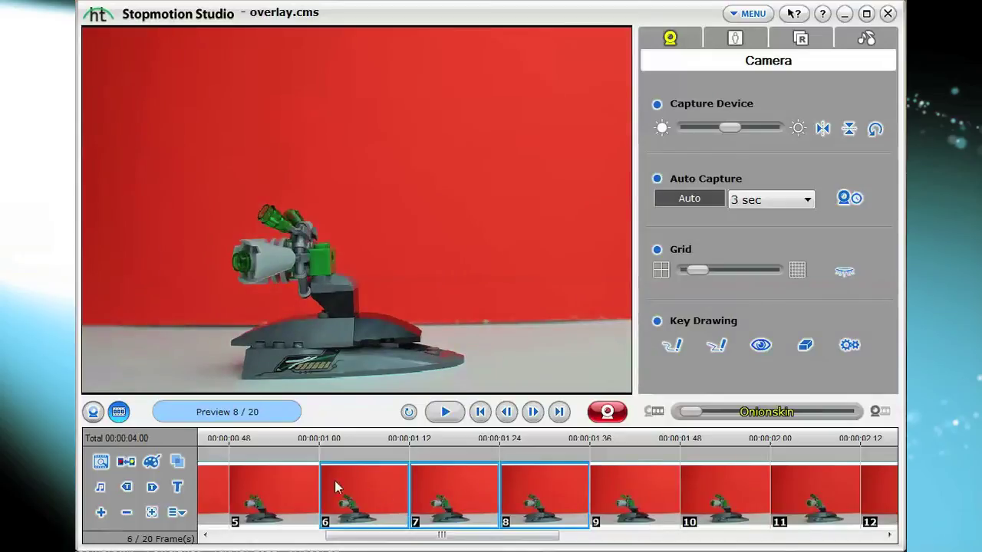
pyautogui.click(177, 461)
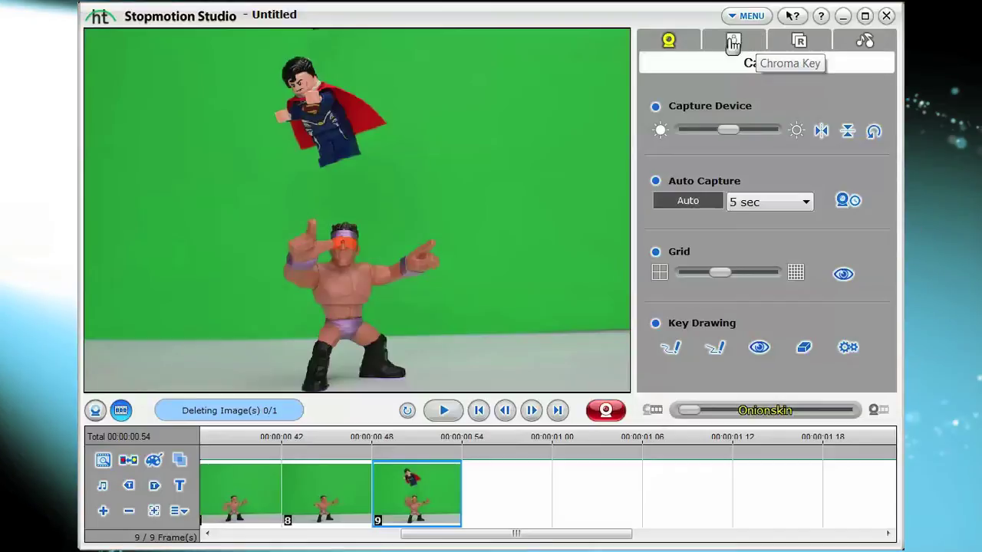
# Step: Set up chroma key with the gym-of-the-month-hitchfit_d photo as background, keying out green with a narrower mask
pyautogui.click(733, 43)
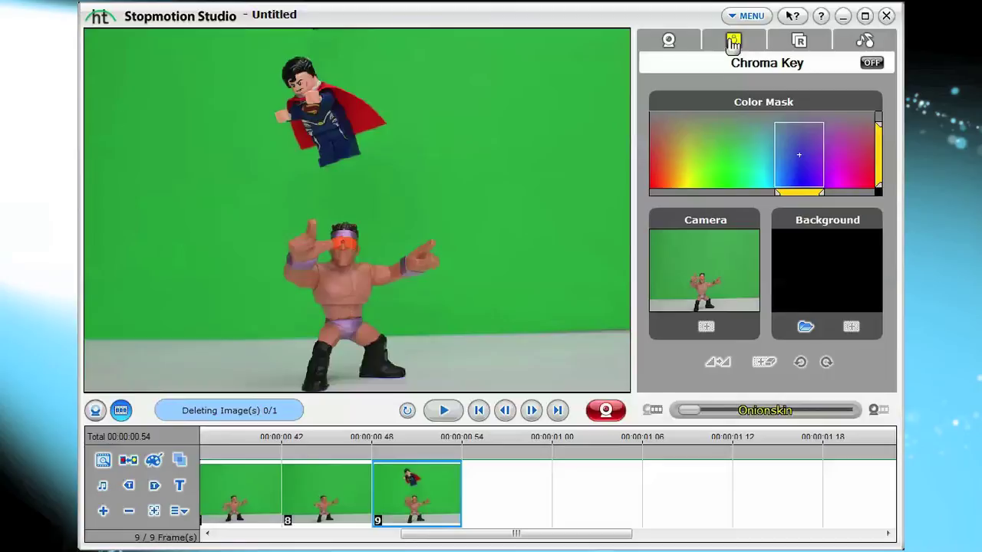
pyautogui.click(805, 327)
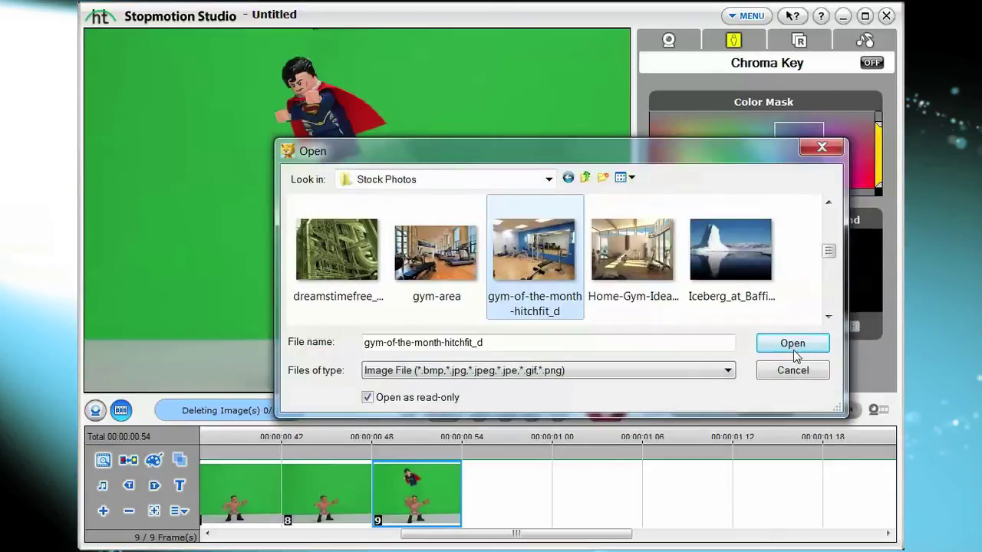
pyautogui.click(792, 344)
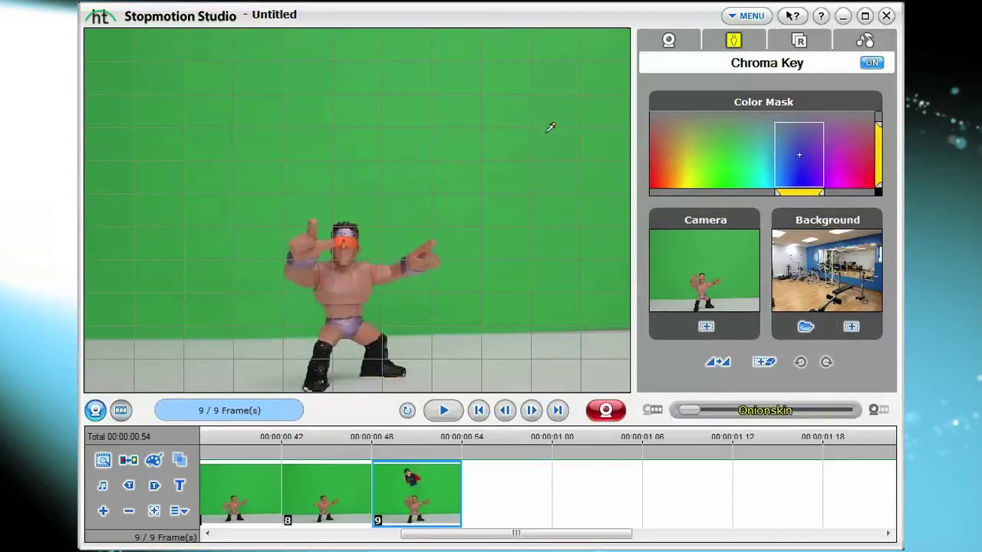
pyautogui.click(503, 132)
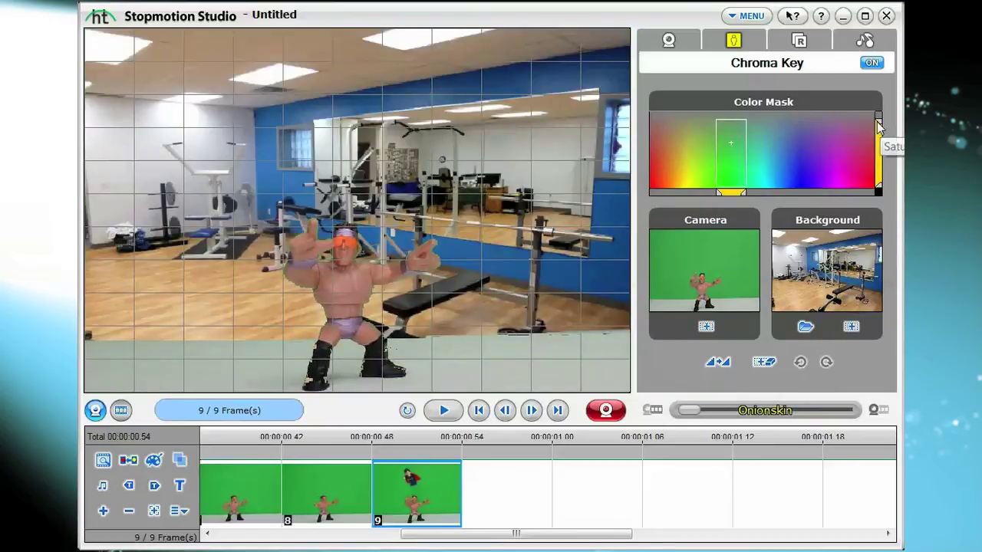
pyautogui.moveTo(879, 119); pyautogui.dragTo(882, 141)
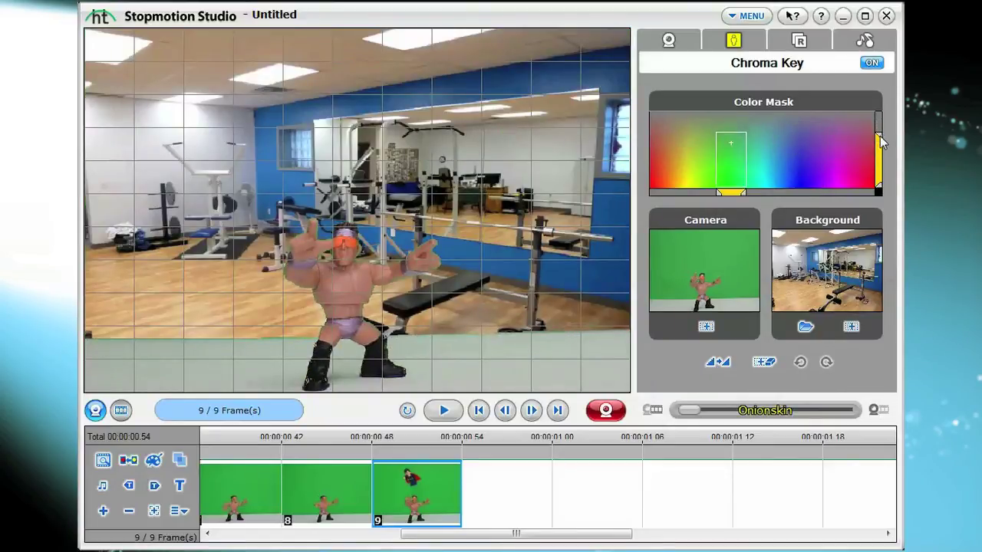
# Step: Capture frames 10, 11 and 12 of the wrestler over the gym background
pyautogui.click(606, 411)
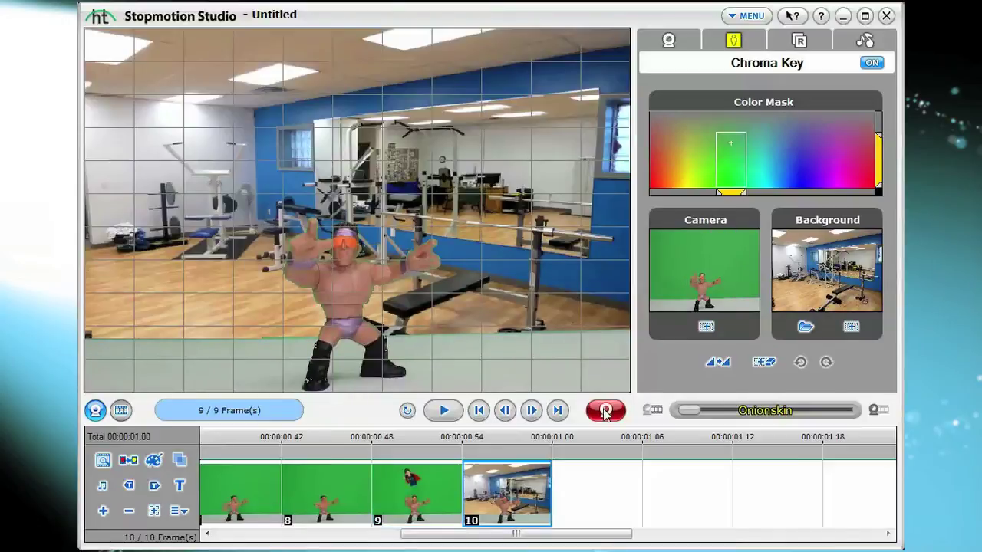
pyautogui.click(606, 411)
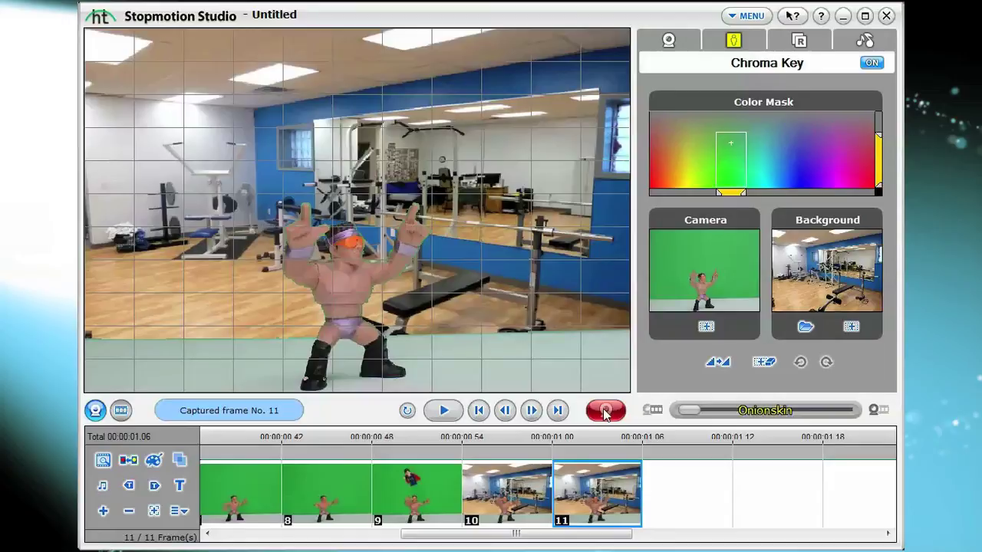
pyautogui.click(606, 412)
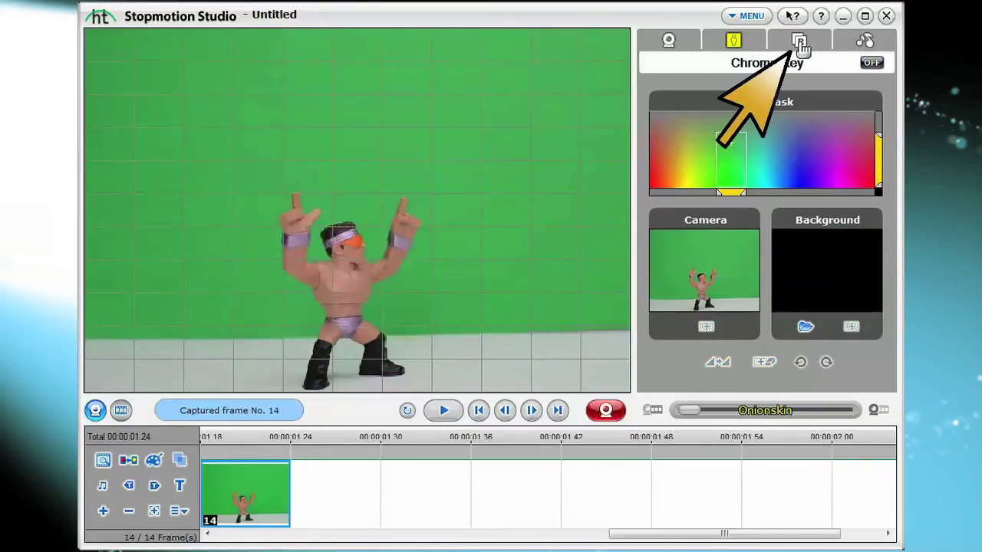
pyautogui.click(800, 43)
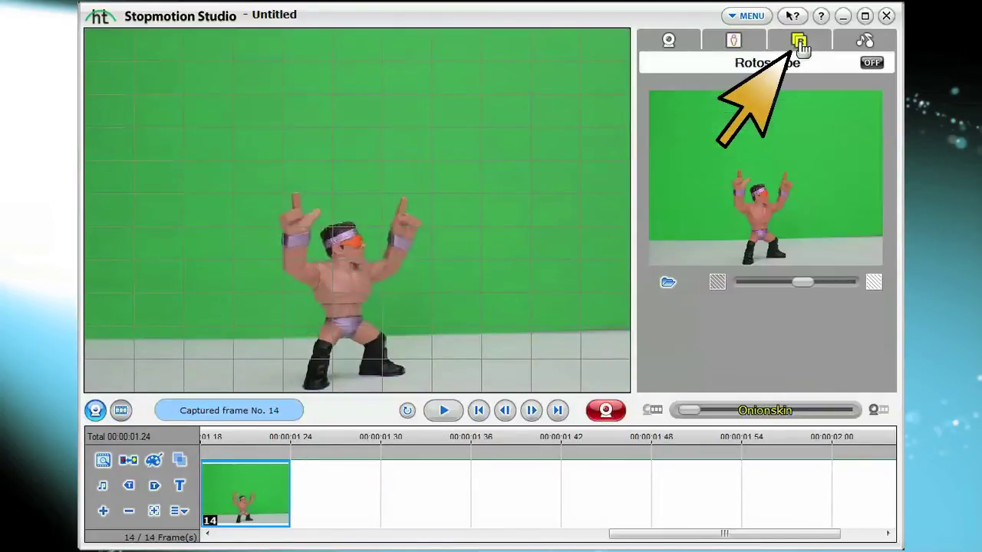
# Step: Turn on rotoscope and load image 147989911 as the guide image
pyautogui.click(870, 64)
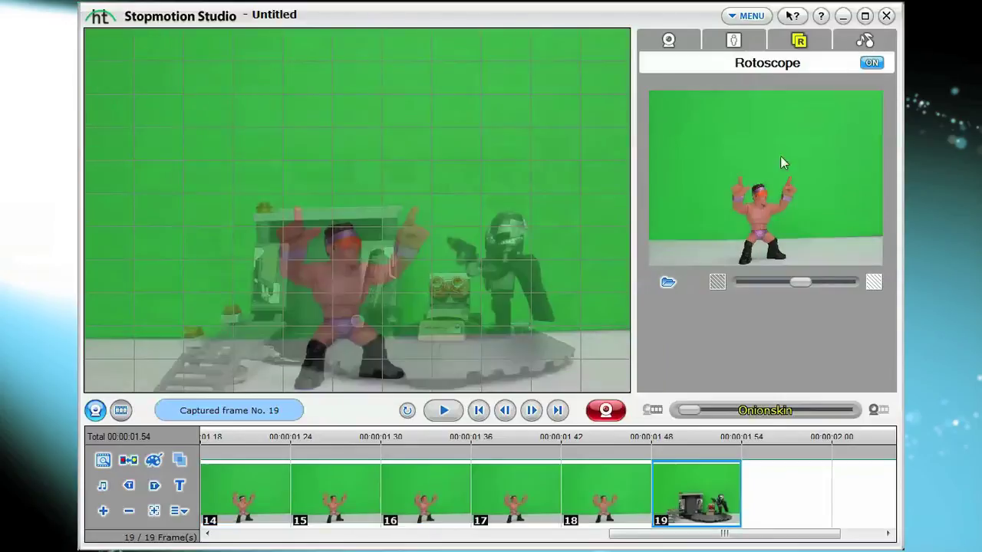
pyautogui.click(668, 282)
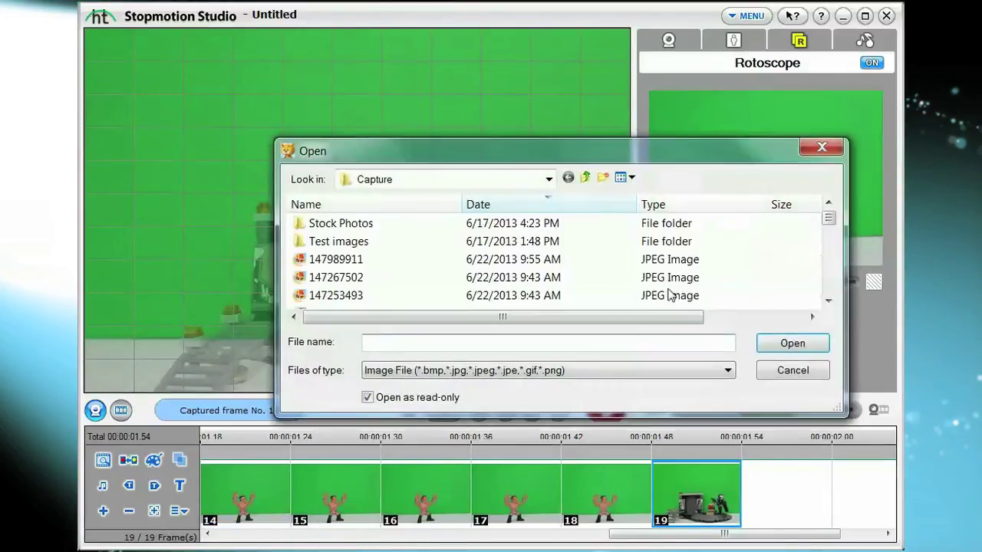
pyautogui.click(337, 260)
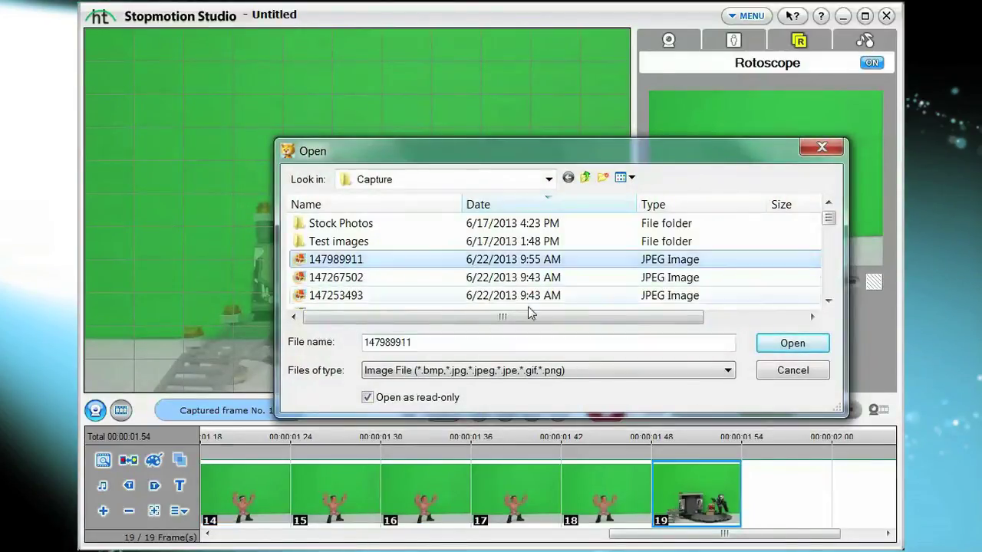
pyautogui.click(792, 342)
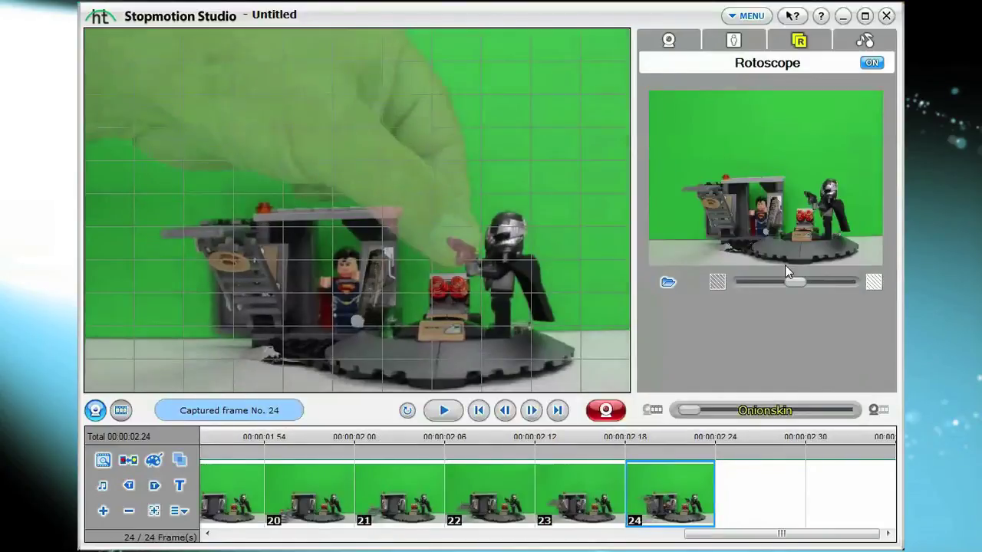
# Step: Capture Lego scene frames up to frame 28, adjusting onion-skin blend between captures, then show audio options
pyautogui.click(607, 412)
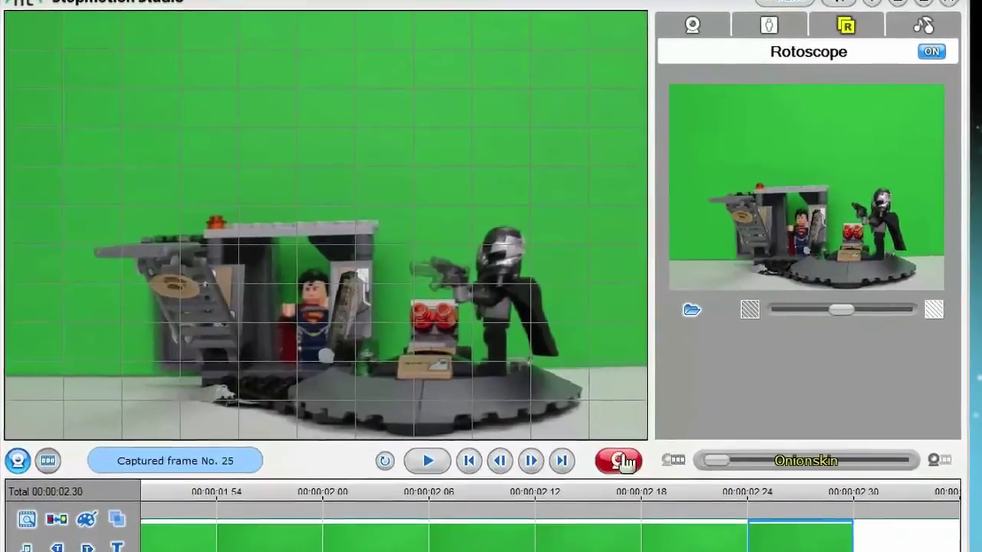
pyautogui.moveTo(688, 410); pyautogui.dragTo(852, 417)
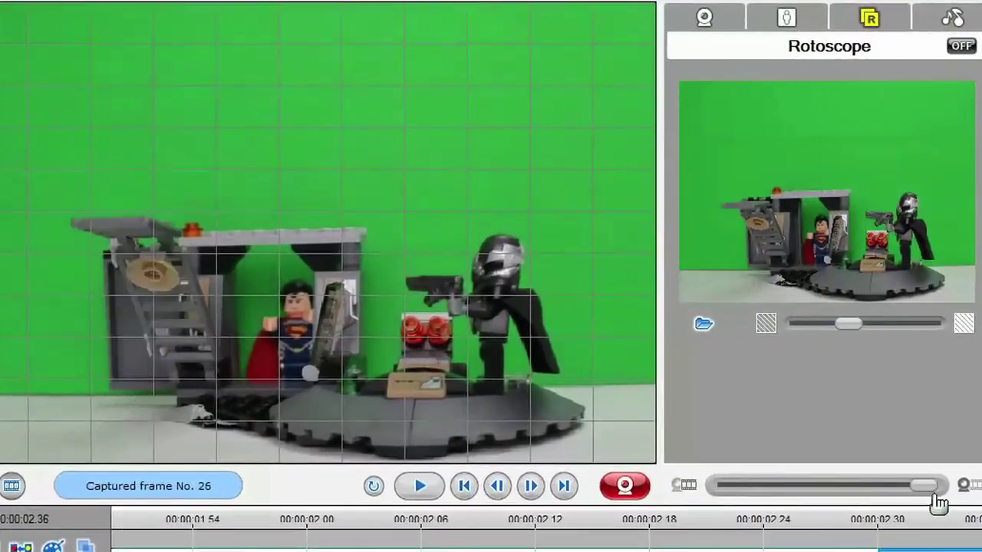
pyautogui.moveTo(938, 502); pyautogui.dragTo(822, 490)
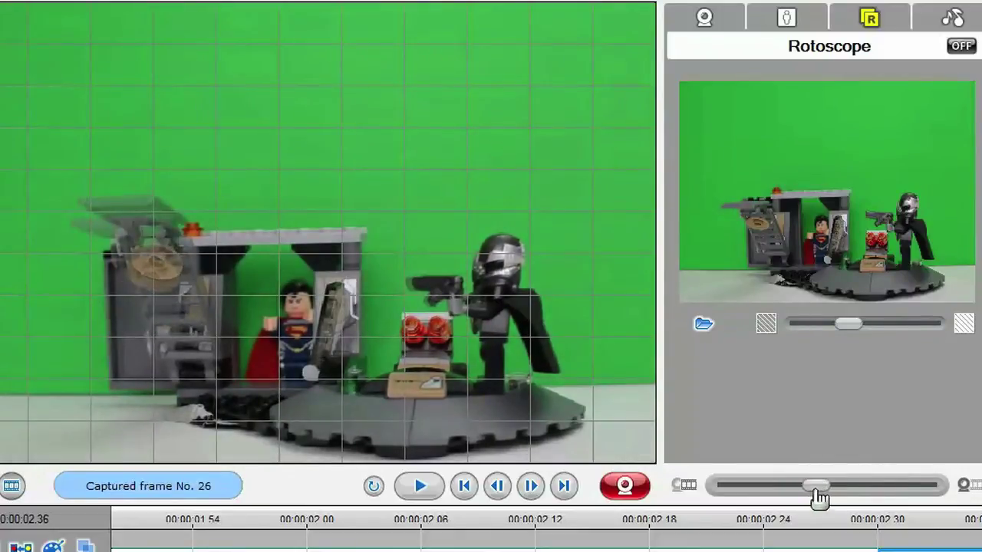
pyautogui.moveTo(819, 497); pyautogui.dragTo(877, 499)
pyautogui.press('space')
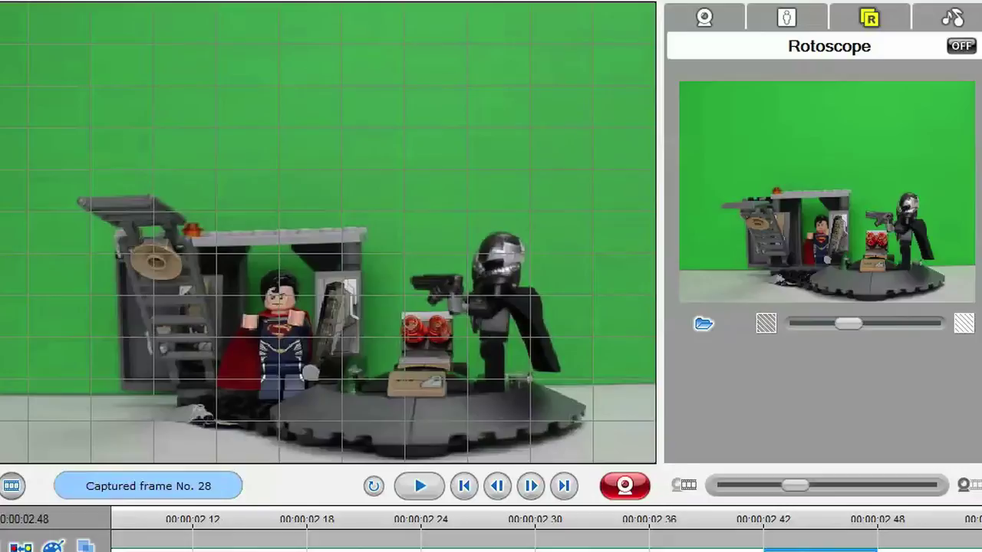
pyautogui.click(952, 17)
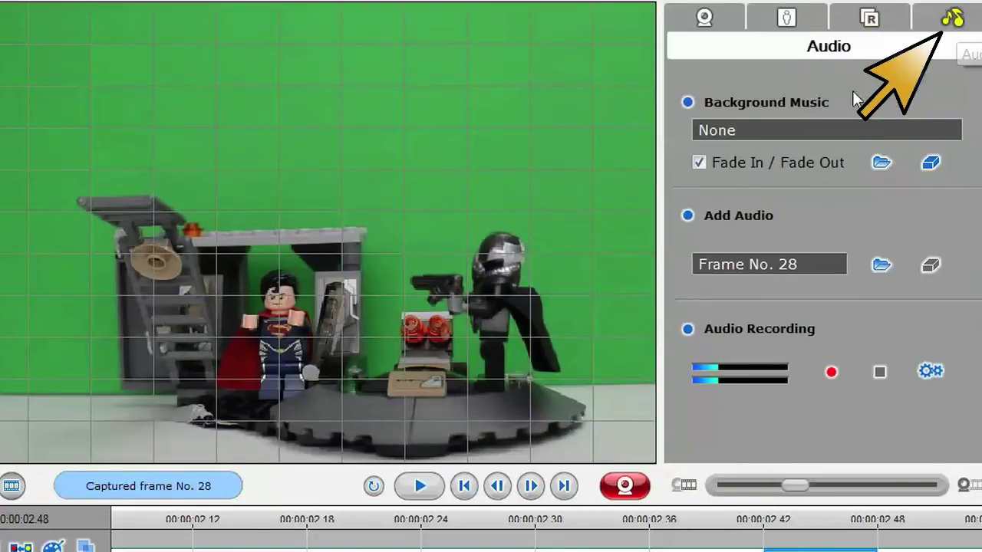
# Step: Set Ember Open Music as background music and record an audio clip starting at frame 29
pyautogui.click(880, 164)
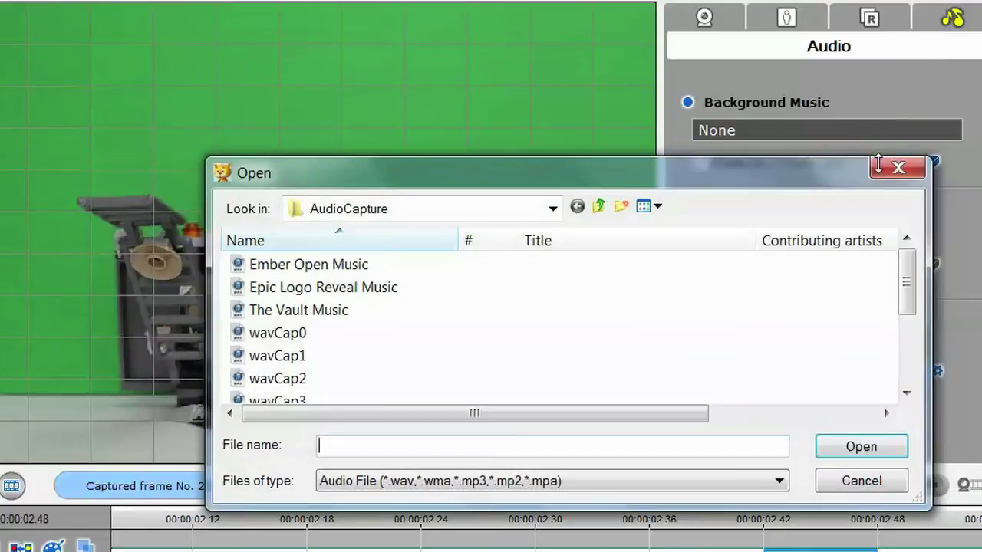
pyautogui.click(309, 265)
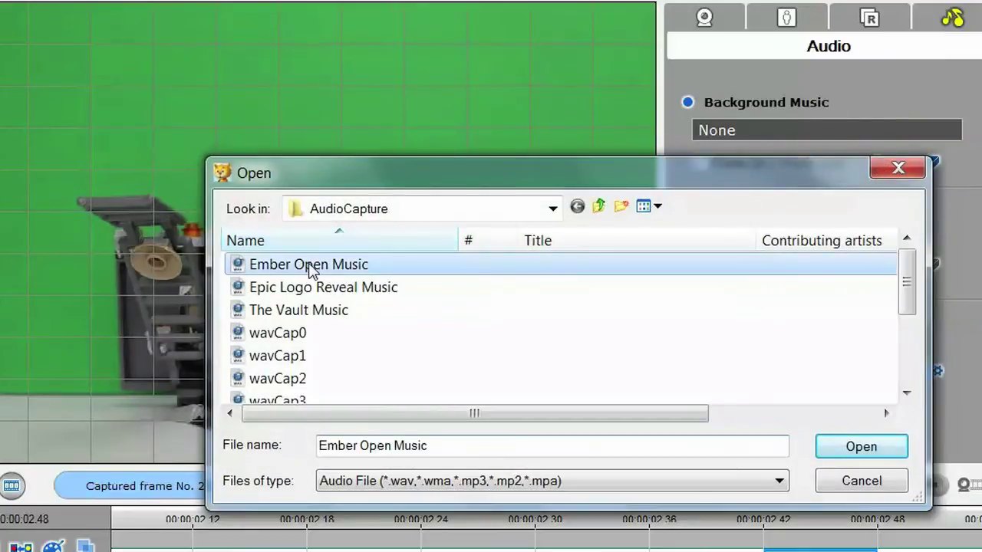
pyautogui.click(828, 452)
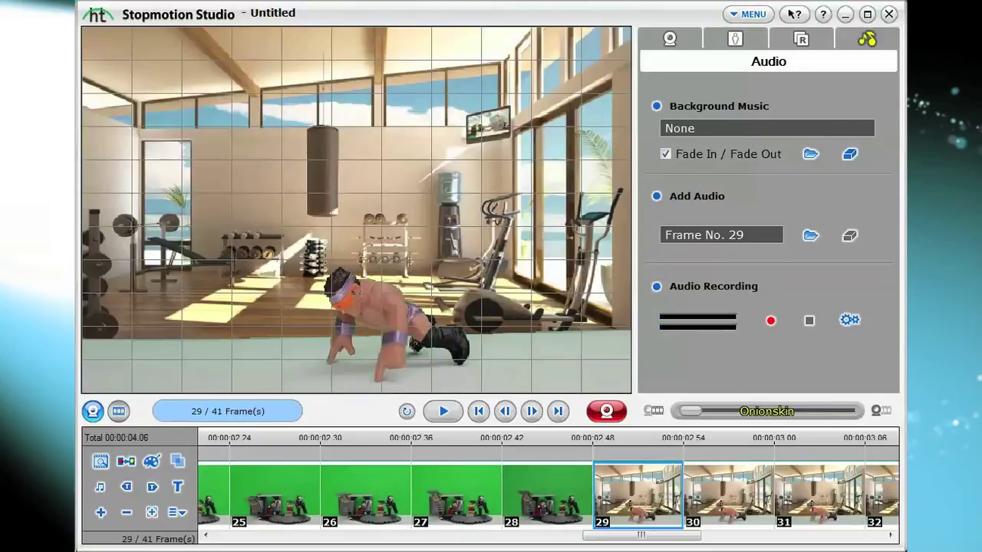
pyautogui.rightClick(618, 488)
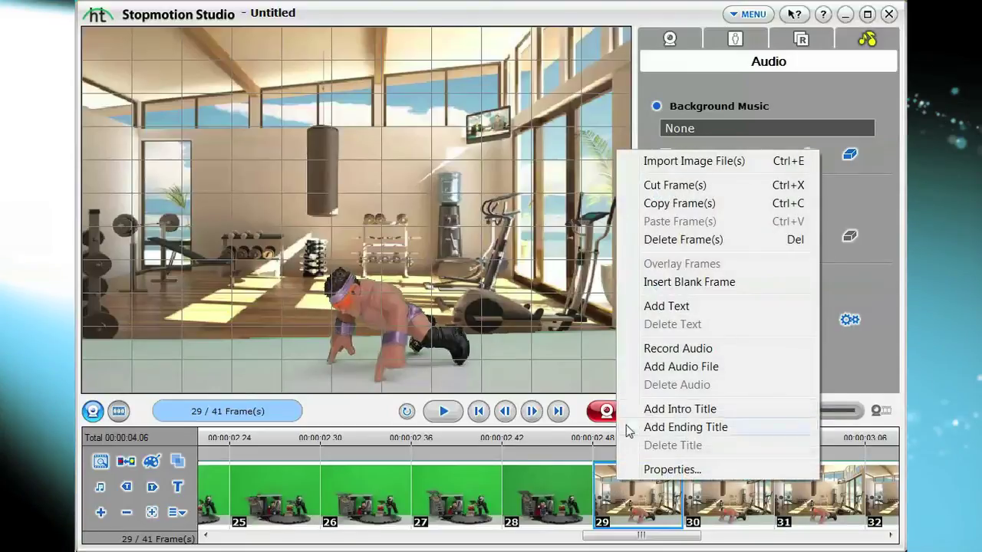
pyautogui.click(664, 349)
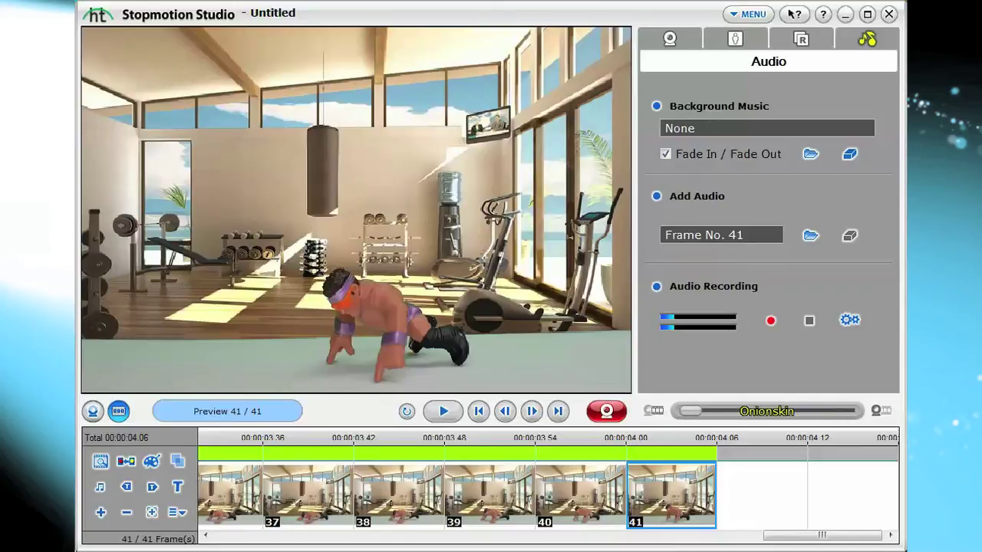
# Step: Add an intro title over a gym photo in red bold italic font, placed top centre
pyautogui.click(128, 486)
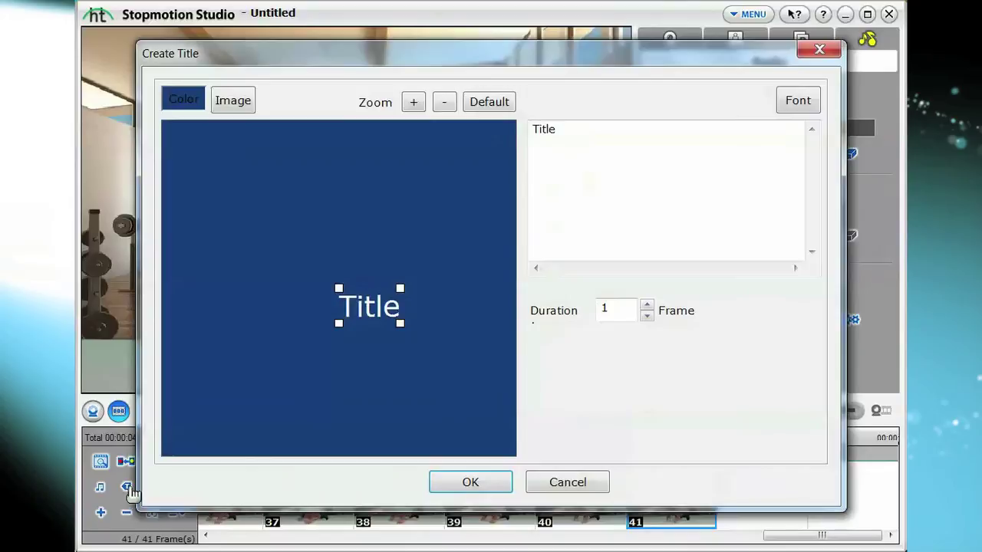
pyautogui.click(238, 103)
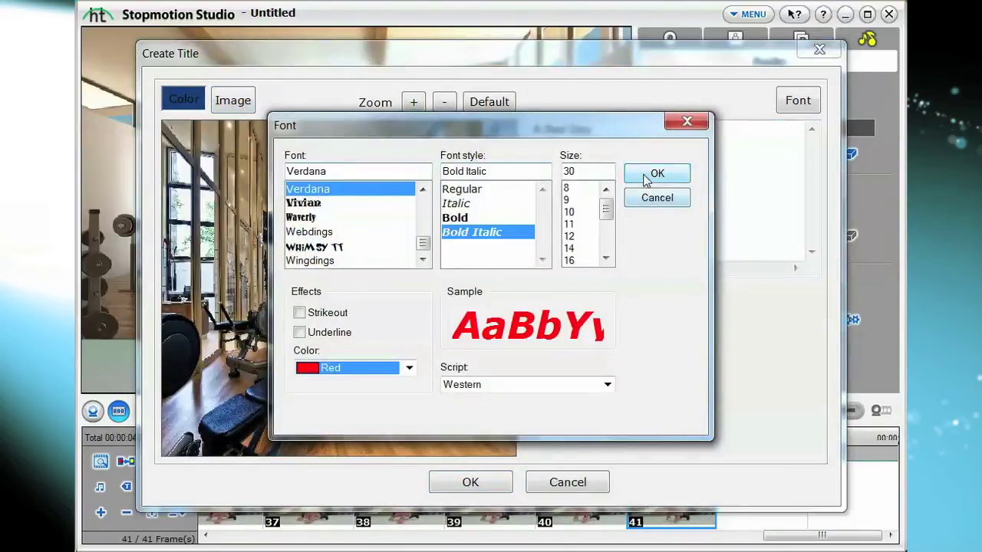
pyautogui.click(656, 174)
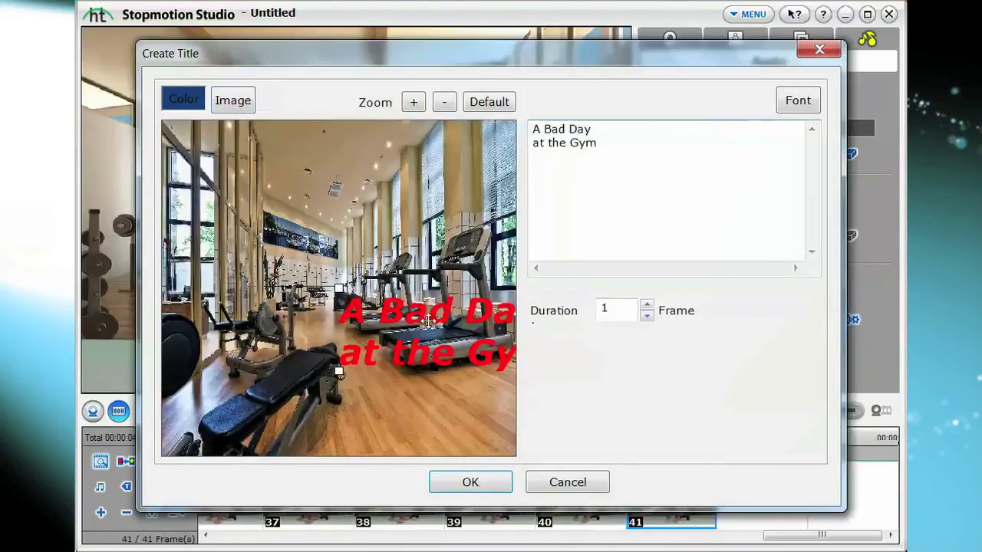
pyautogui.moveTo(428, 322); pyautogui.dragTo(354, 150)
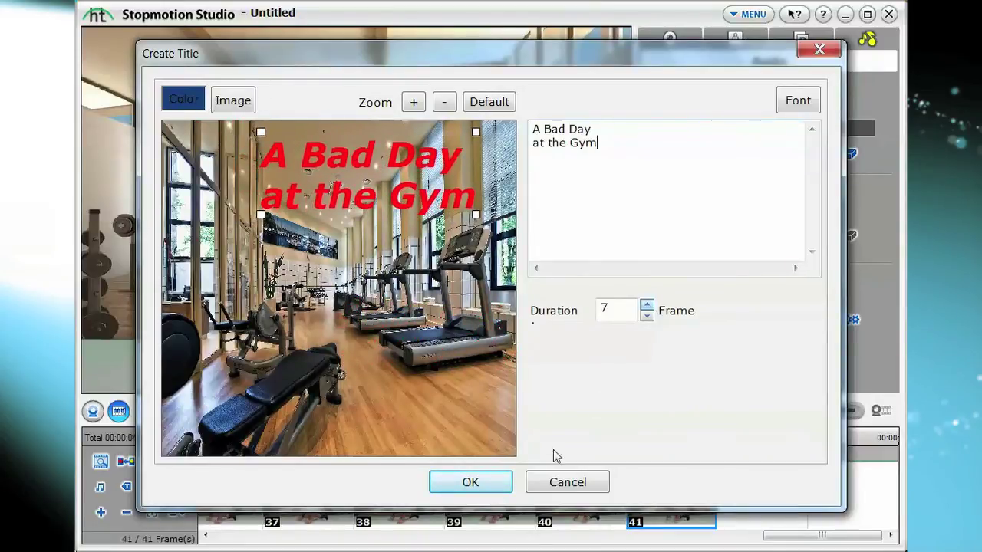
pyautogui.click(491, 482)
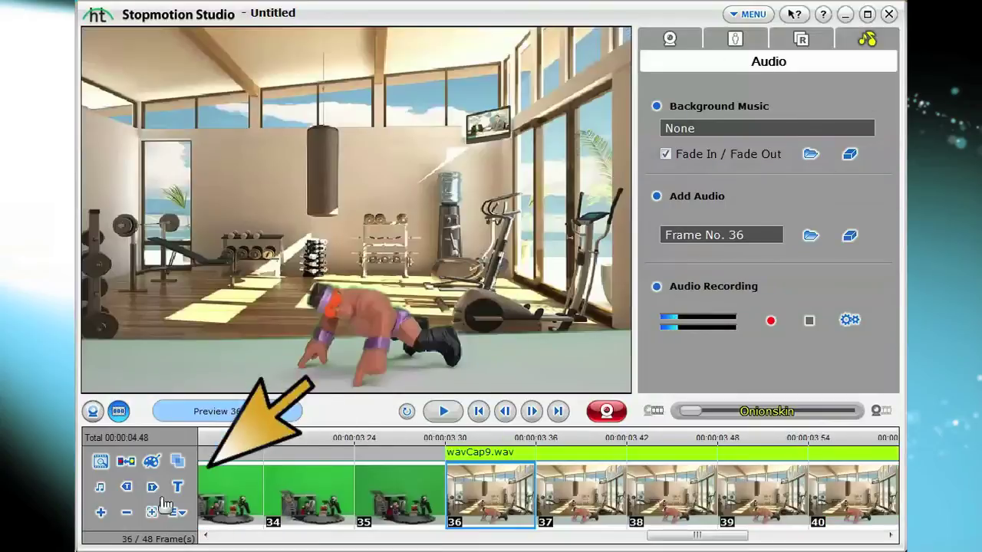
# Step: Add a 'One Finger Pushups' text caption over frame 36
pyautogui.click(178, 486)
pyautogui.write('One Finger')
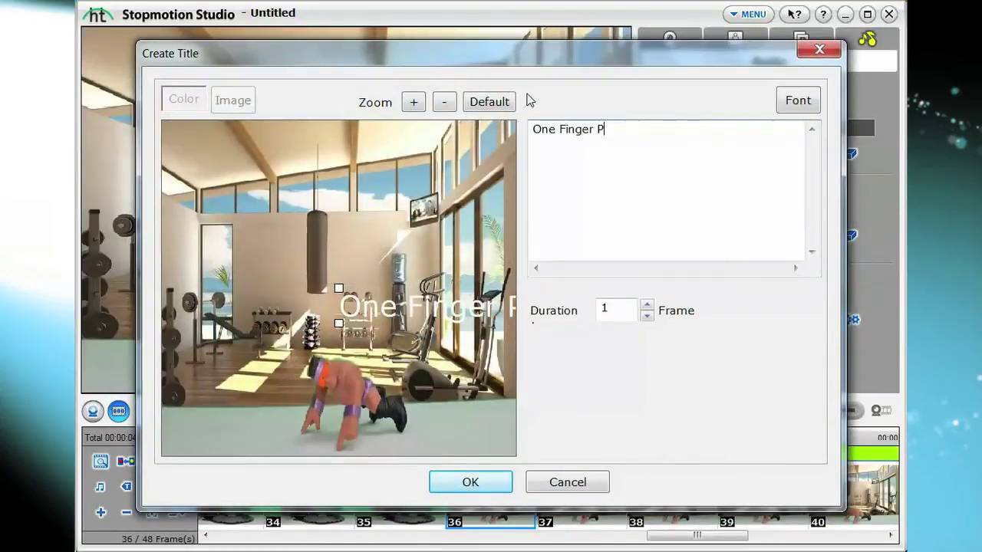
pyautogui.write('Pushups')
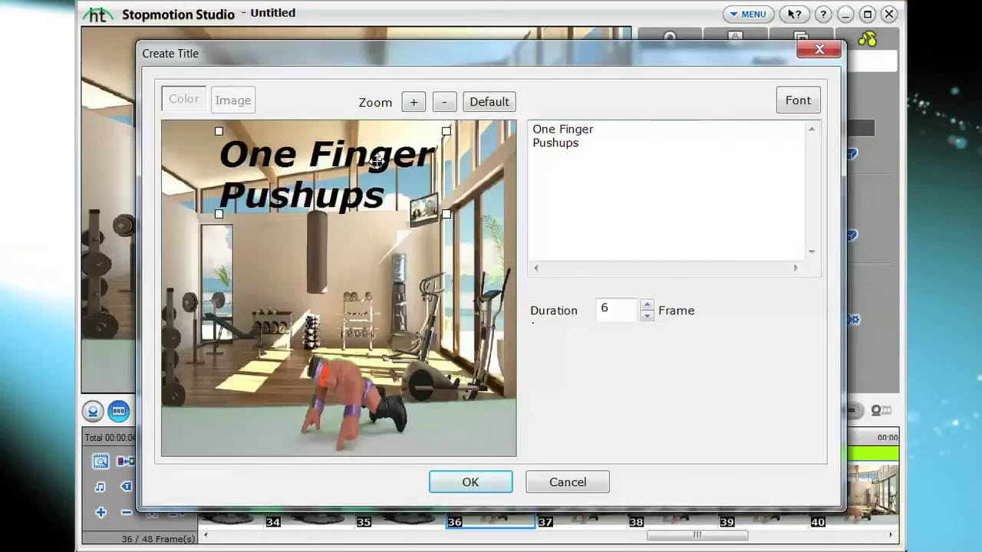
pyautogui.moveTo(377, 162); pyautogui.dragTo(380, 156)
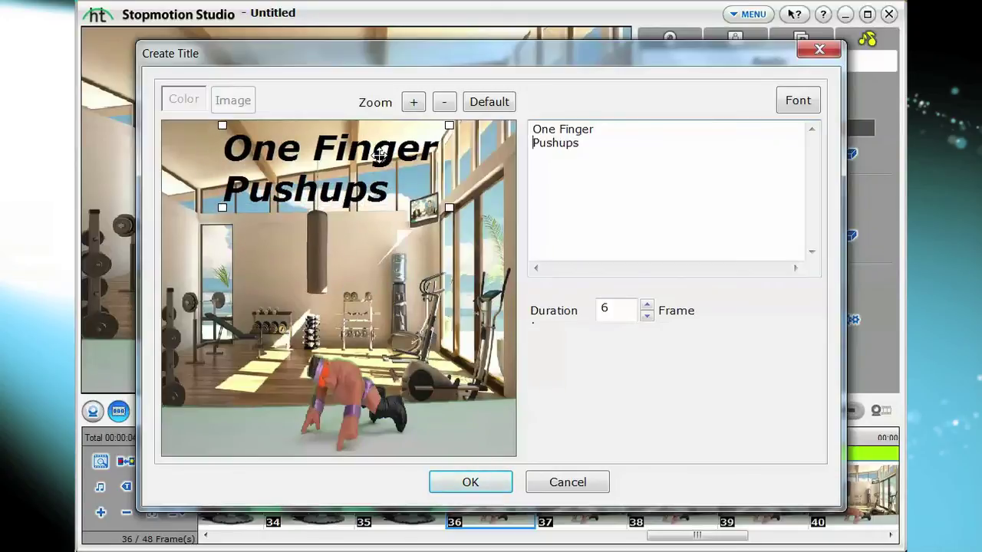
pyautogui.click(484, 481)
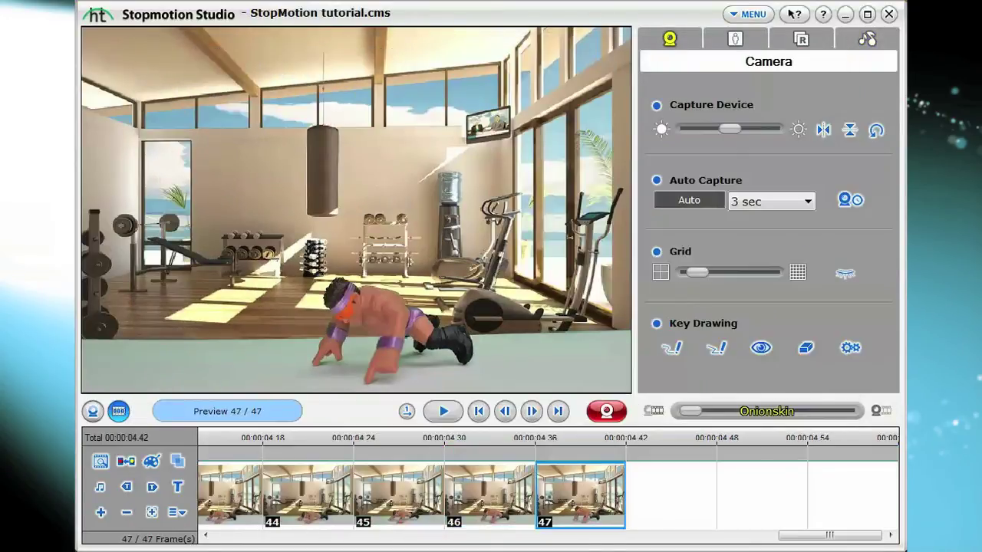
# Step: Create a closing title reading 'Bad Day at the…' positioned low on the gym photo
pyautogui.click(177, 487)
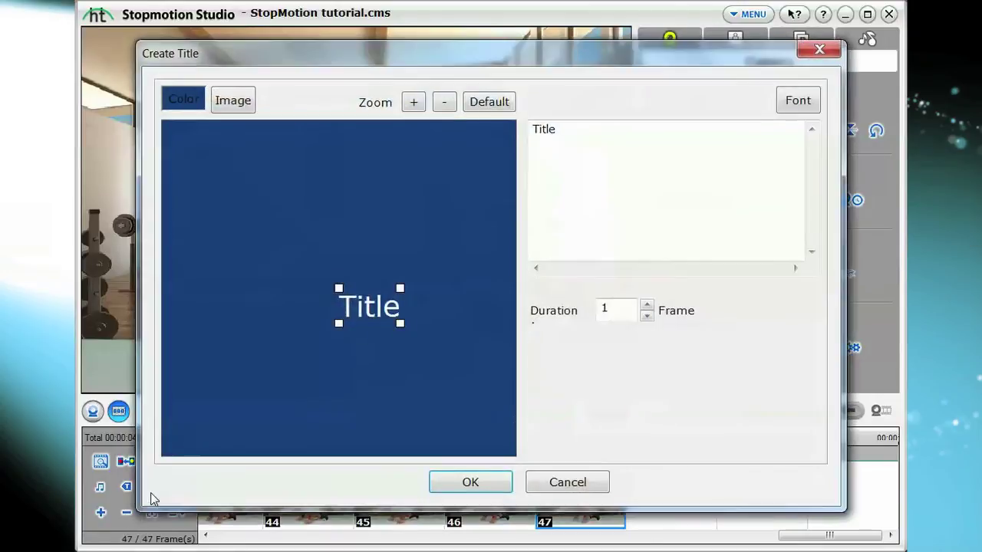
pyautogui.write('Bad Da')
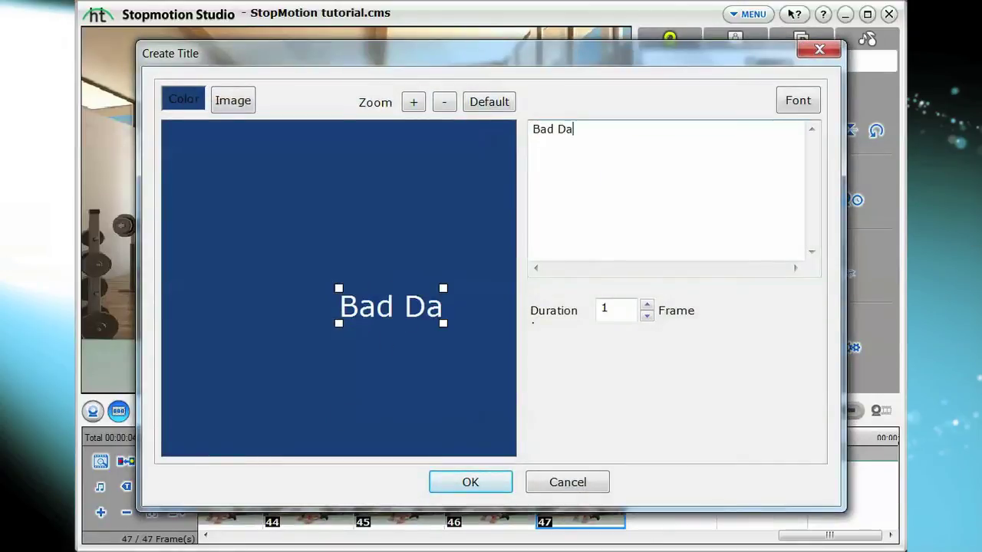
pyautogui.write('y at the Gym')
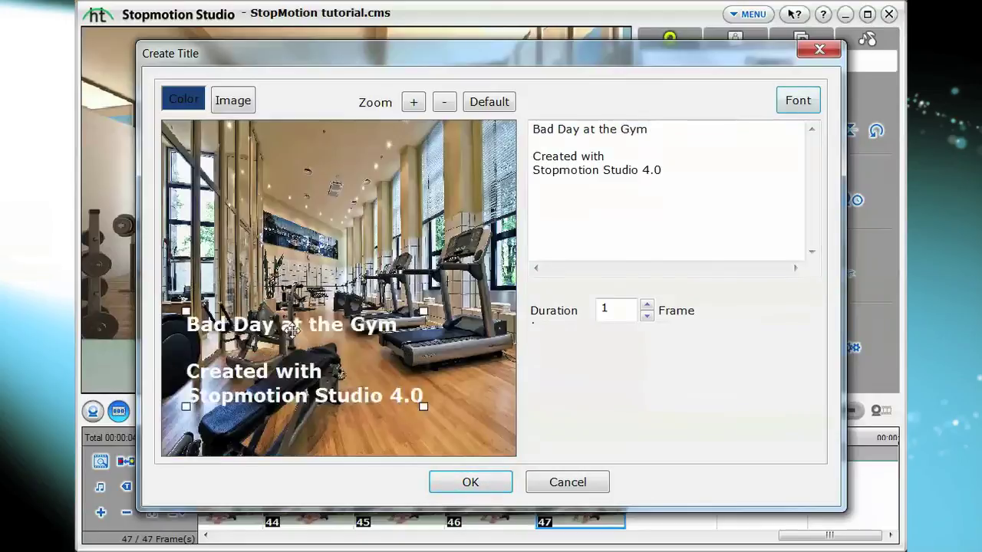
pyautogui.moveTo(422, 401); pyautogui.dragTo(449, 454)
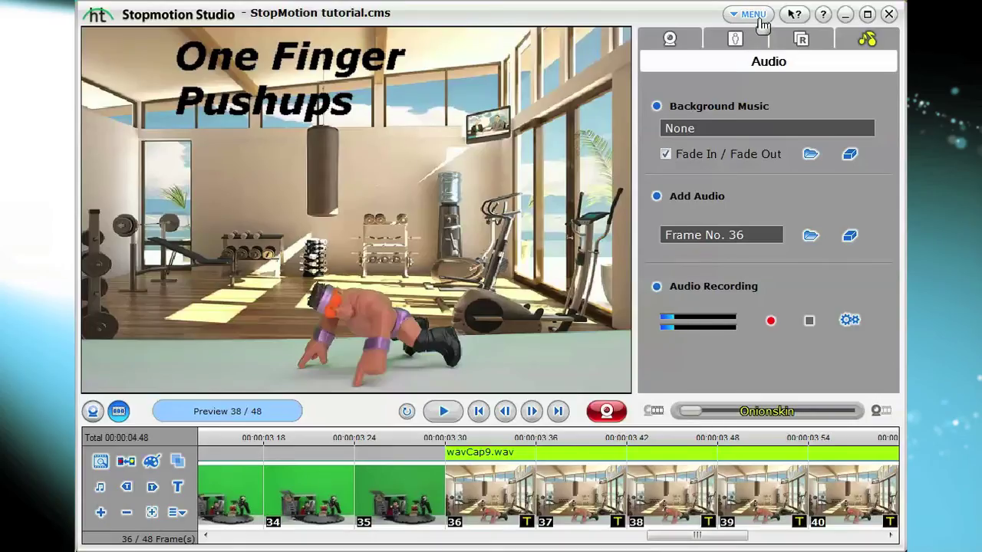
# Step: Save the project as a movie in a web-sharing format such as YouTube or Facebook
pyautogui.click(761, 25)
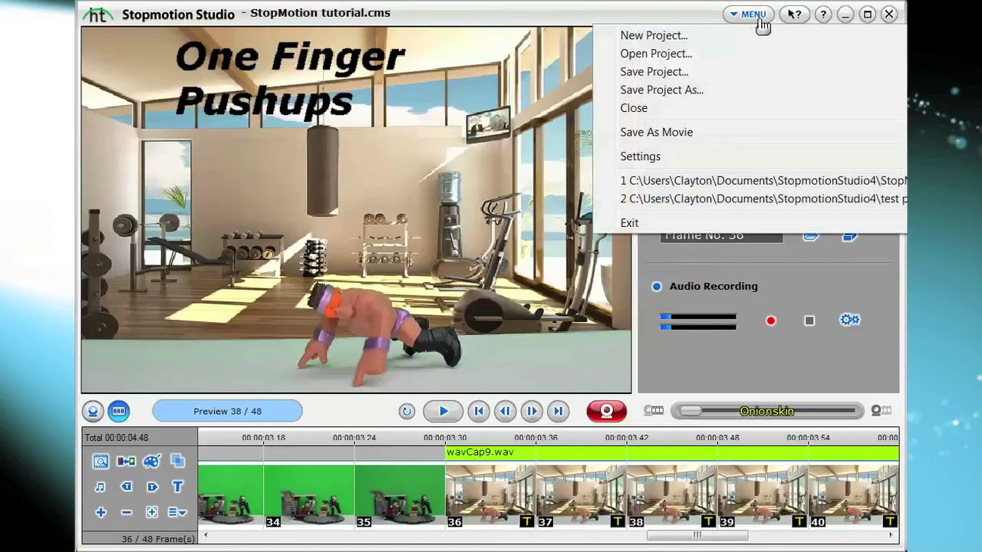
pyautogui.moveTo(703, 136)
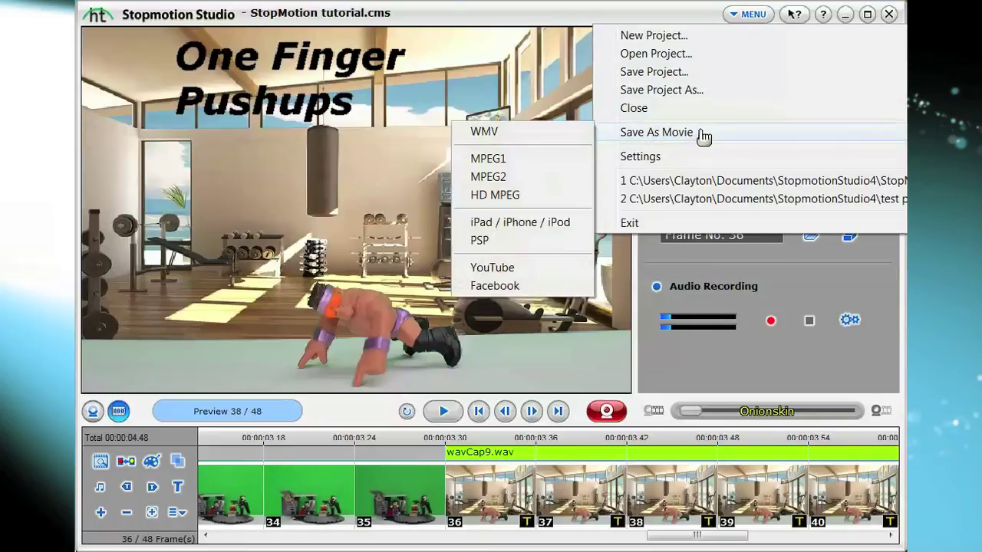
pyautogui.click(517, 267)
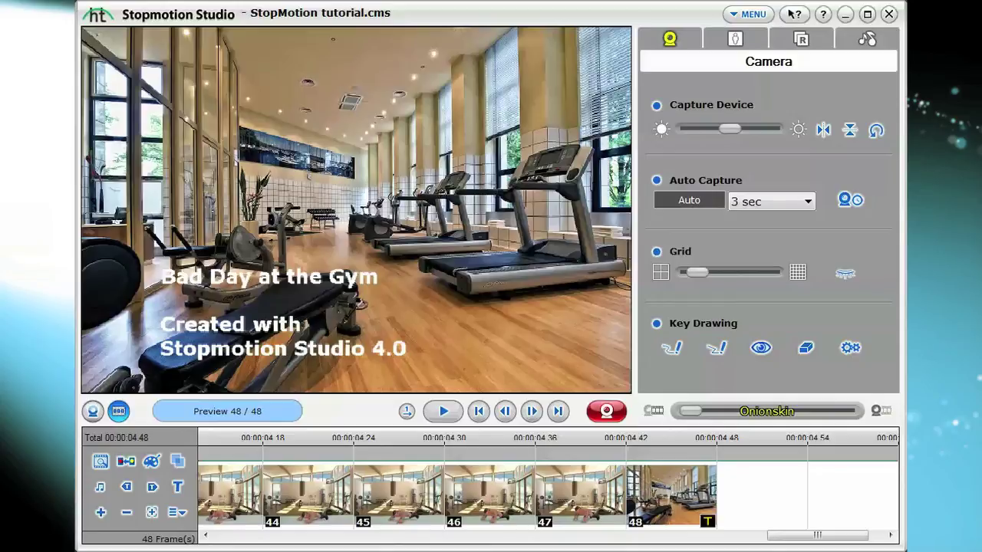
# Step: Open the Stopmotion Studio User Guide from the help menu
pyautogui.click(822, 15)
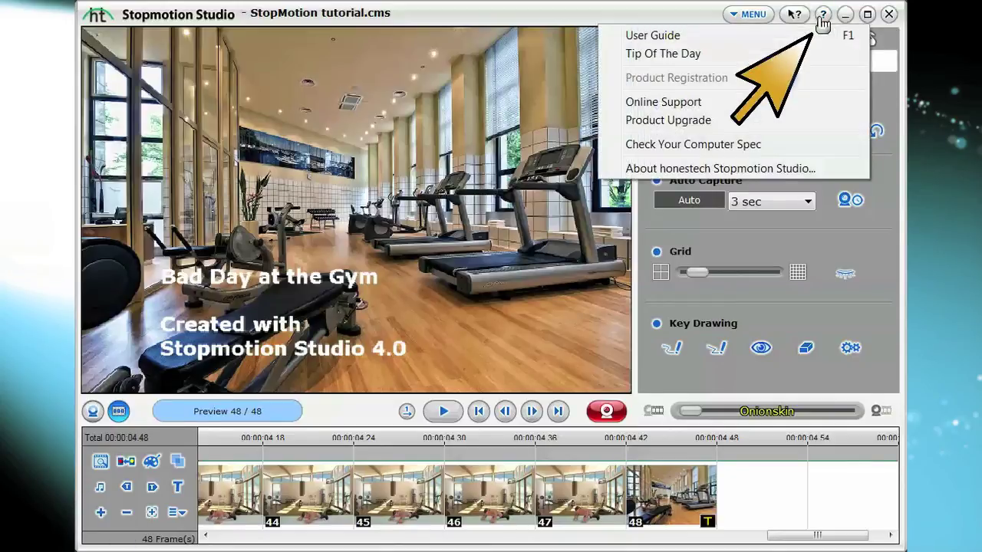
pyautogui.click(751, 40)
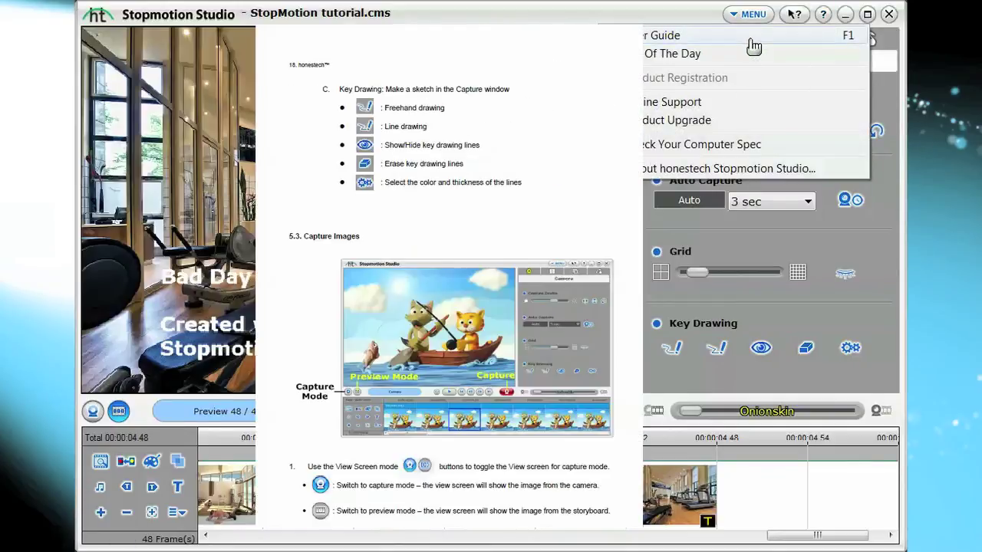